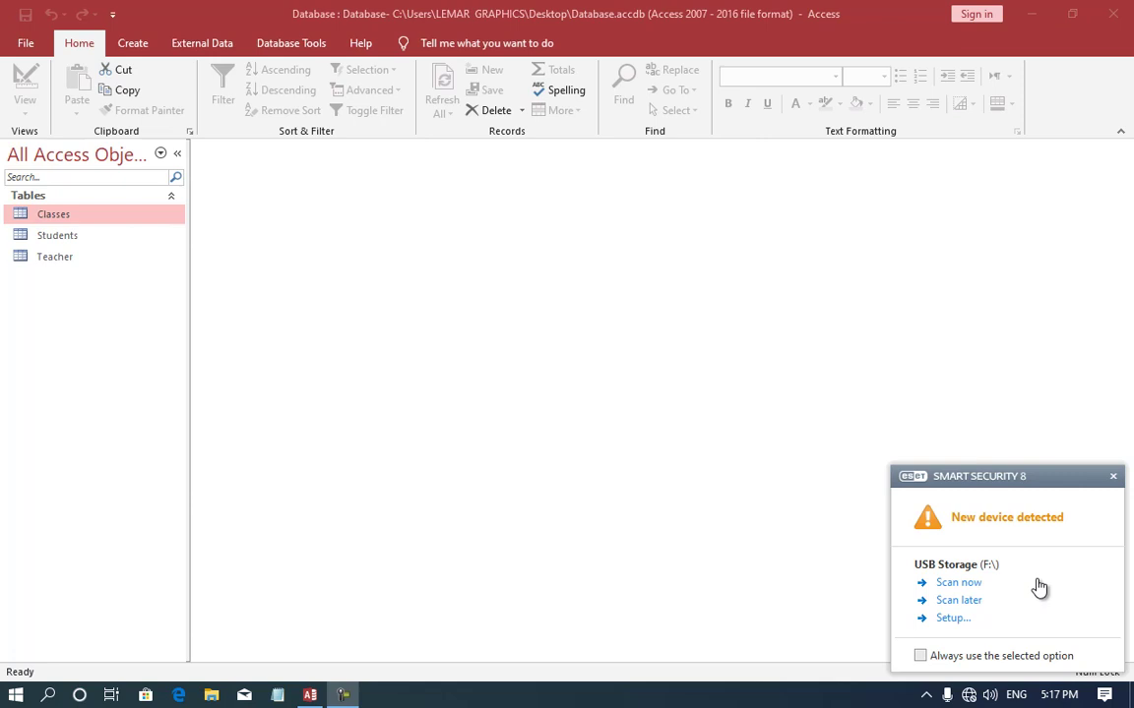
Step: Select the Students and Teacher tables in the Navigation Pane
{"action": "left_click", "coordinate": [62, 244]}
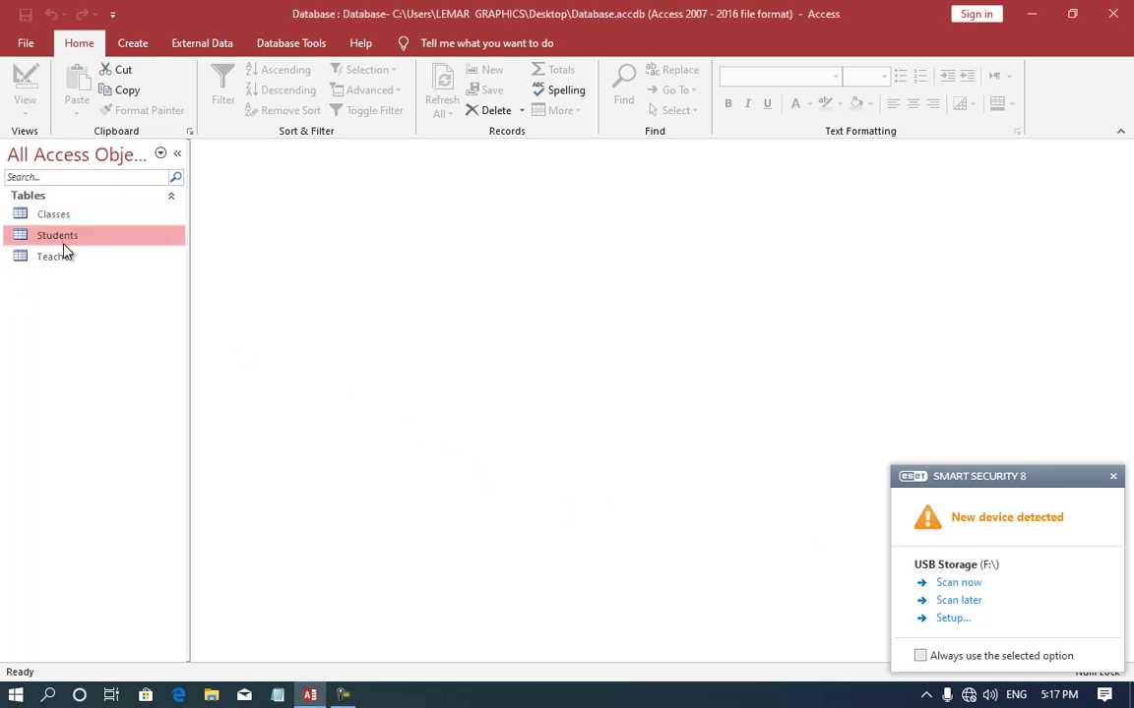
{"action": "left_click", "coordinate": [62, 257]}
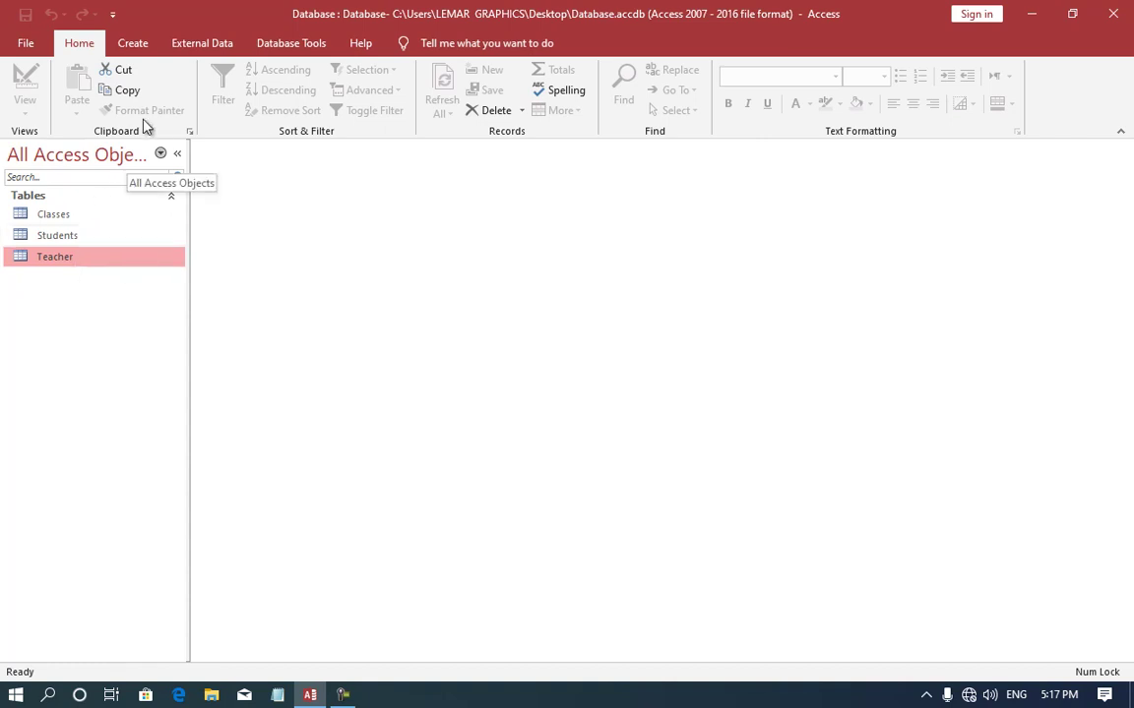
Step: Start a new Query Design containing the Classes, Students and Teacher tables
{"action": "left_click", "coordinate": [123, 44]}
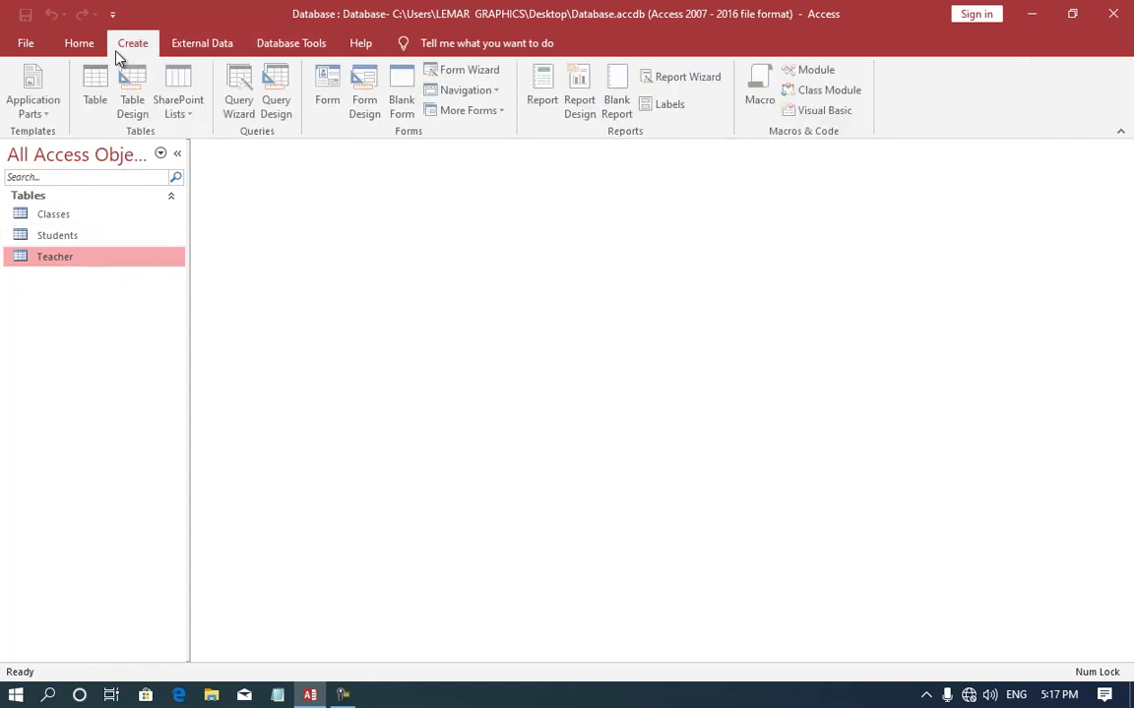
{"action": "left_click", "coordinate": [268, 114]}
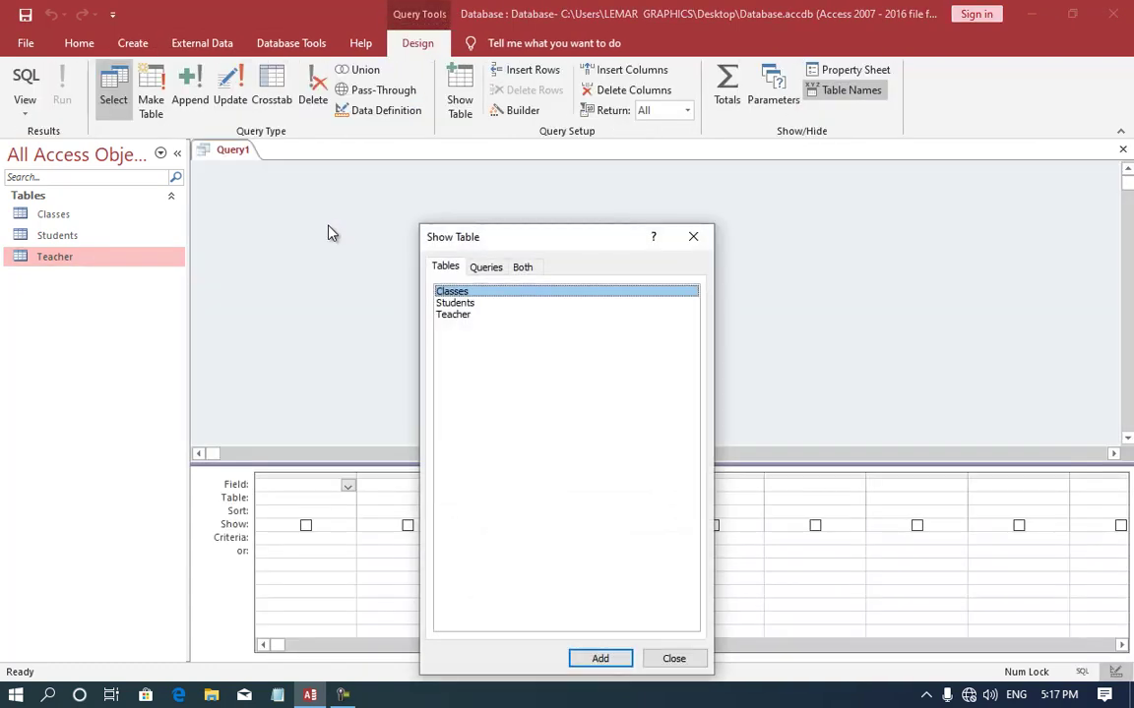
{"action": "double_click", "coordinate": [473, 294]}
{"action": "double_click", "coordinate": [463, 303]}
{"action": "double_click", "coordinate": [459, 315]}
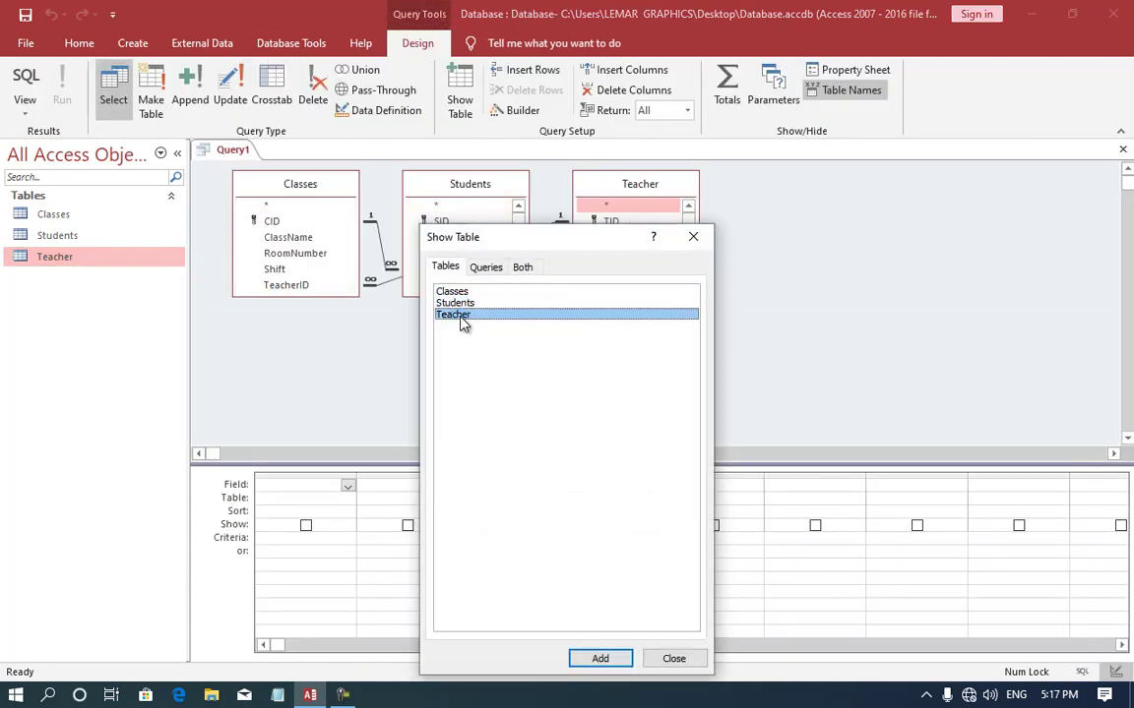
{"action": "left_click", "coordinate": [693, 237]}
Step: Arrange the Students, Classes and Teacher boxes left to right along their joins
{"action": "left_click_drag", "start_coordinate": [472, 187], "coordinate": [336, 305]}
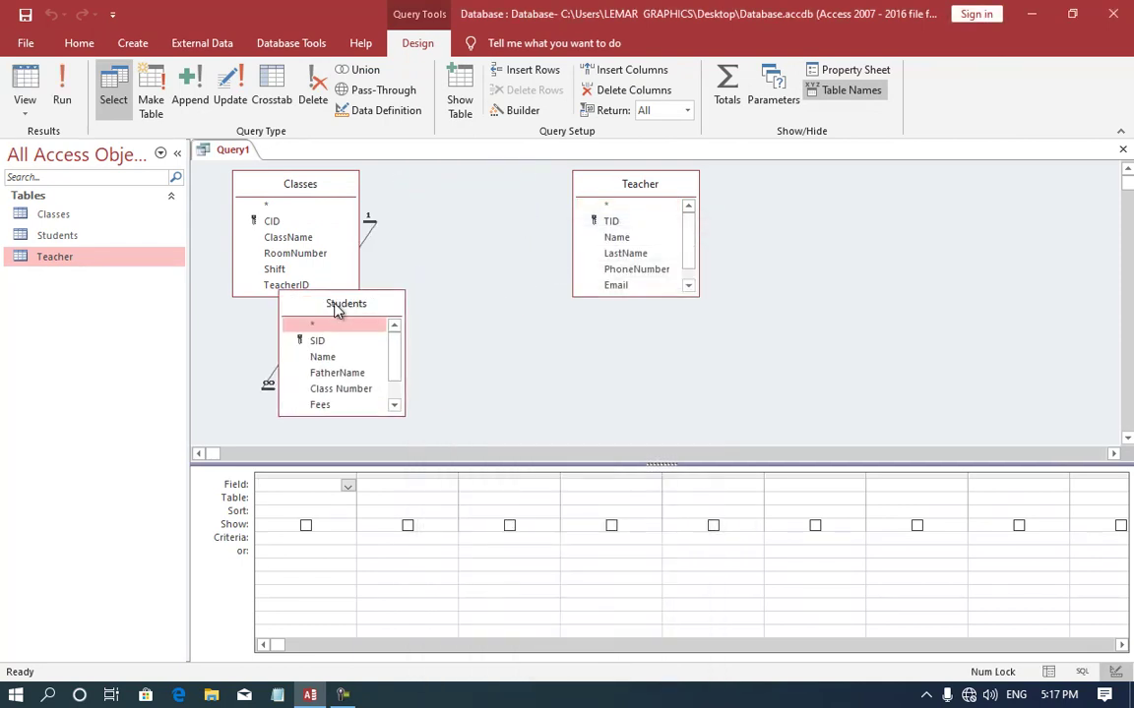
{"action": "left_click_drag", "start_coordinate": [317, 197], "coordinate": [496, 271]}
{"action": "left_click_drag", "start_coordinate": [640, 187], "coordinate": [796, 196]}
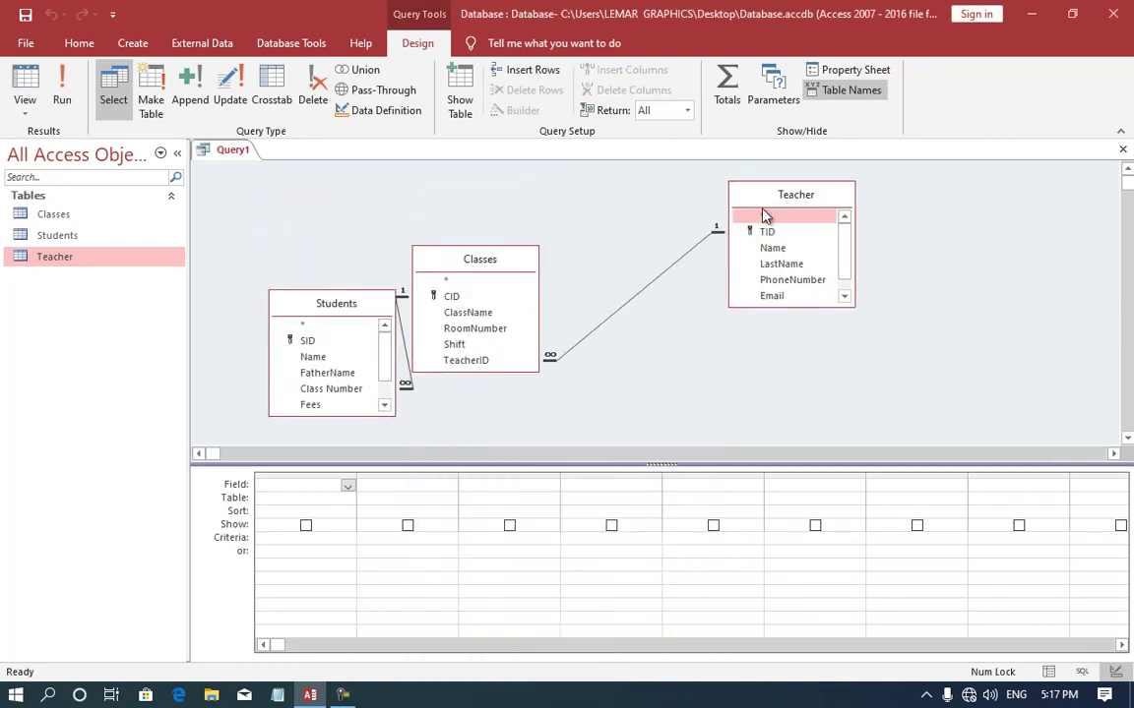
{"action": "left_click_drag", "start_coordinate": [440, 272], "coordinate": [523, 267]}
{"action": "left_click_drag", "start_coordinate": [315, 313], "coordinate": [258, 256]}
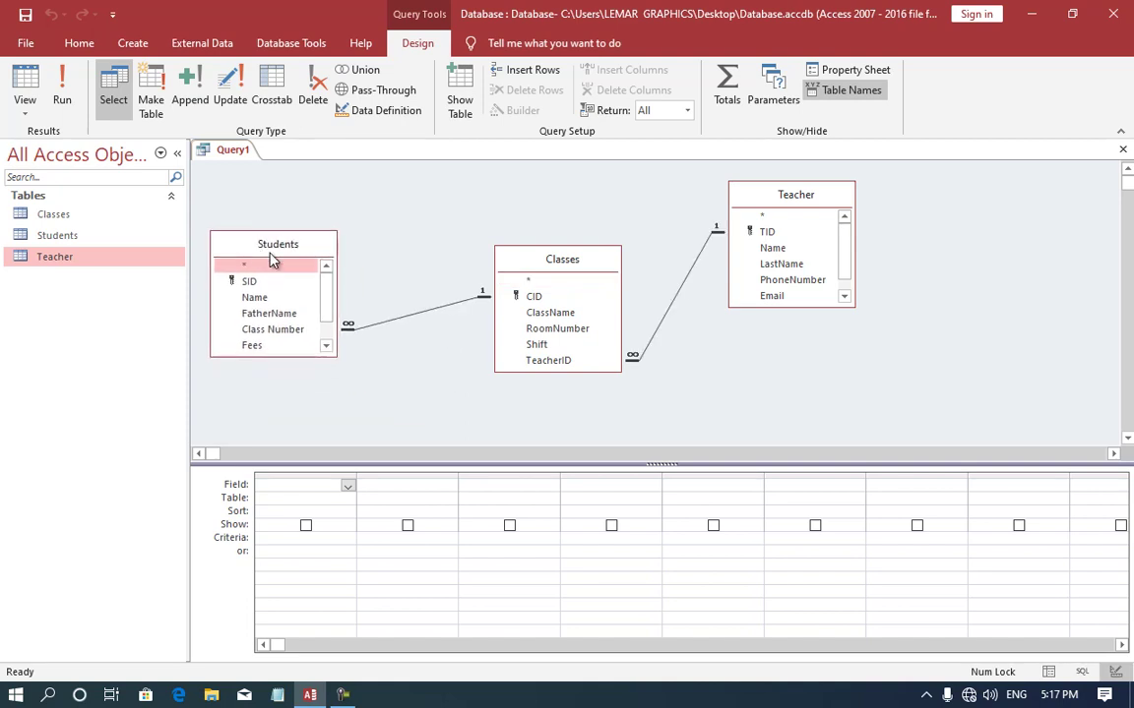
{"action": "left_click_drag", "start_coordinate": [532, 268], "coordinate": [458, 249]}
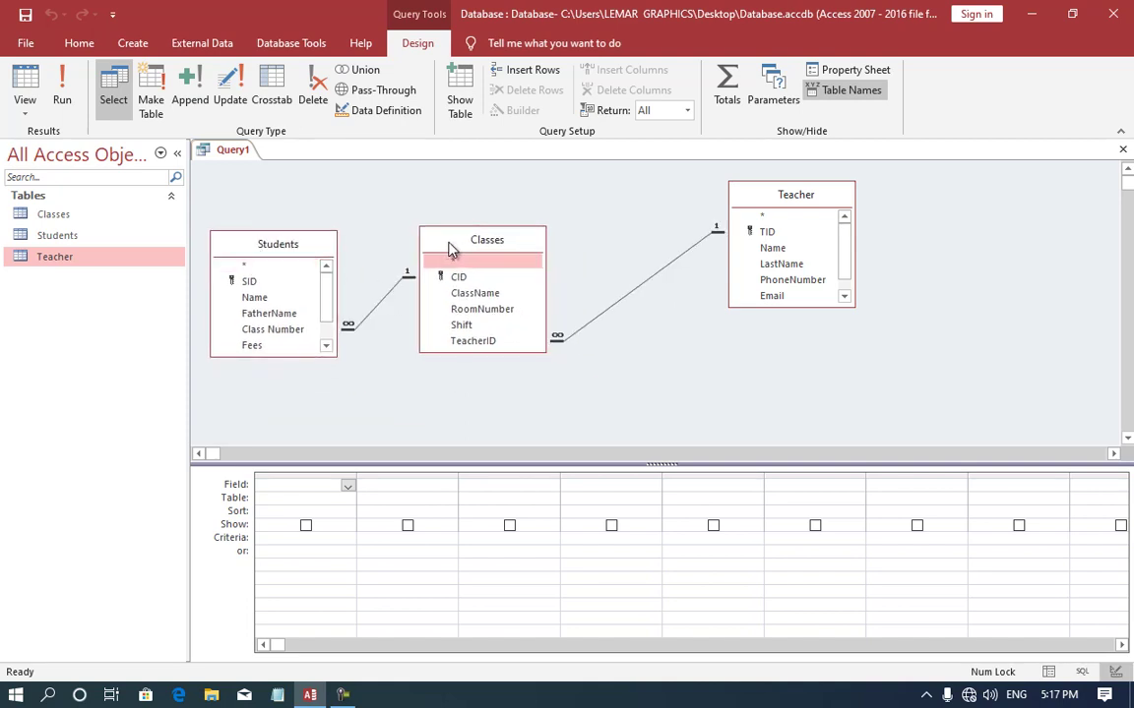
Step: Add the Students fields SID, Name, FatherName, Class Number and Fees to the grid
{"action": "double_click", "coordinate": [260, 283]}
{"action": "double_click", "coordinate": [255, 297]}
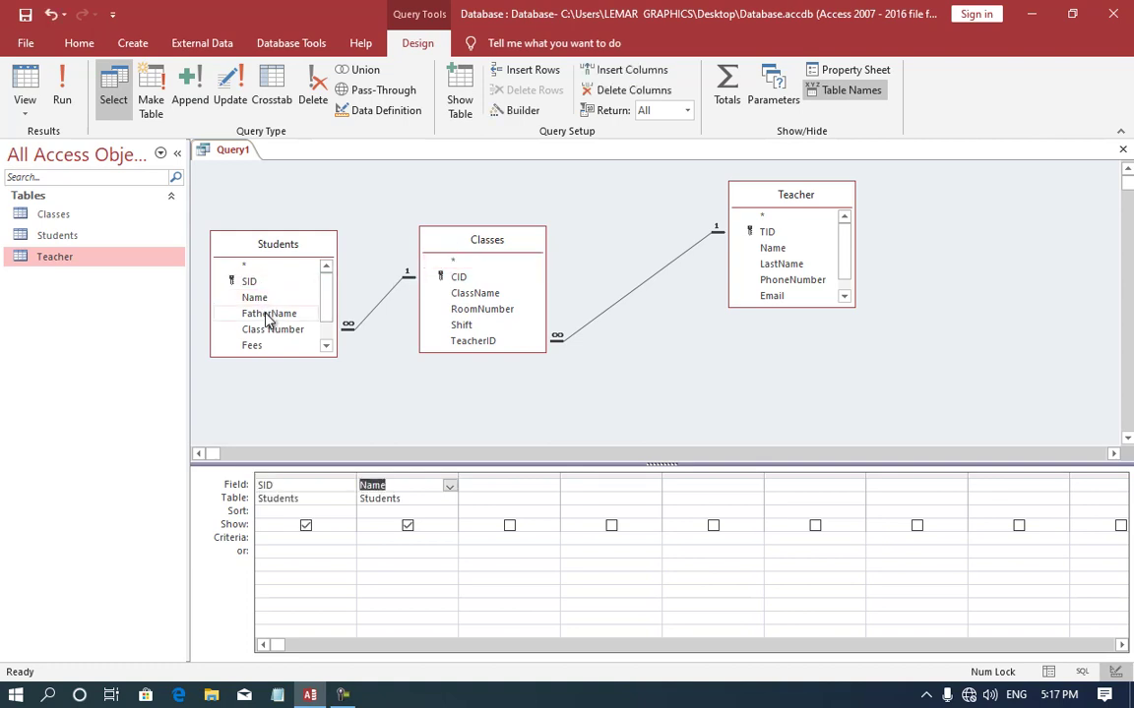
{"action": "left_click", "coordinate": [266, 318]}
{"action": "double_click", "coordinate": [267, 317]}
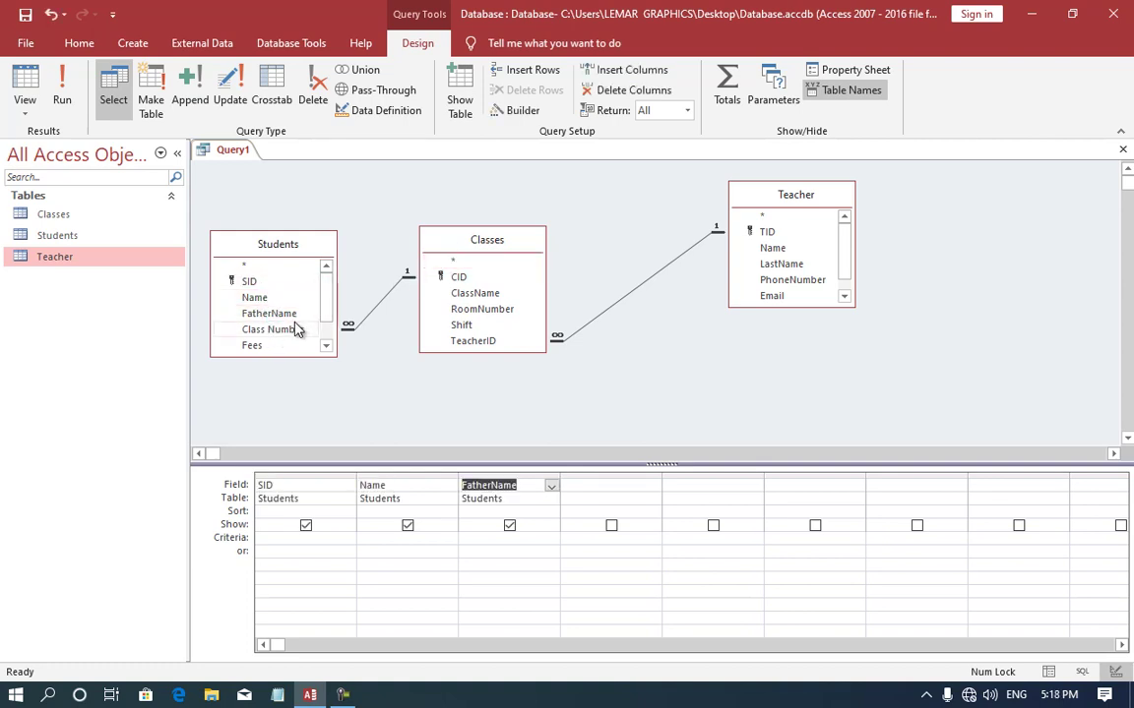
{"action": "left_click", "coordinate": [289, 332]}
{"action": "double_click", "coordinate": [290, 333]}
{"action": "scroll", "coordinate": [327, 315], "scroll_direction": "down", "scroll_amount": 1}
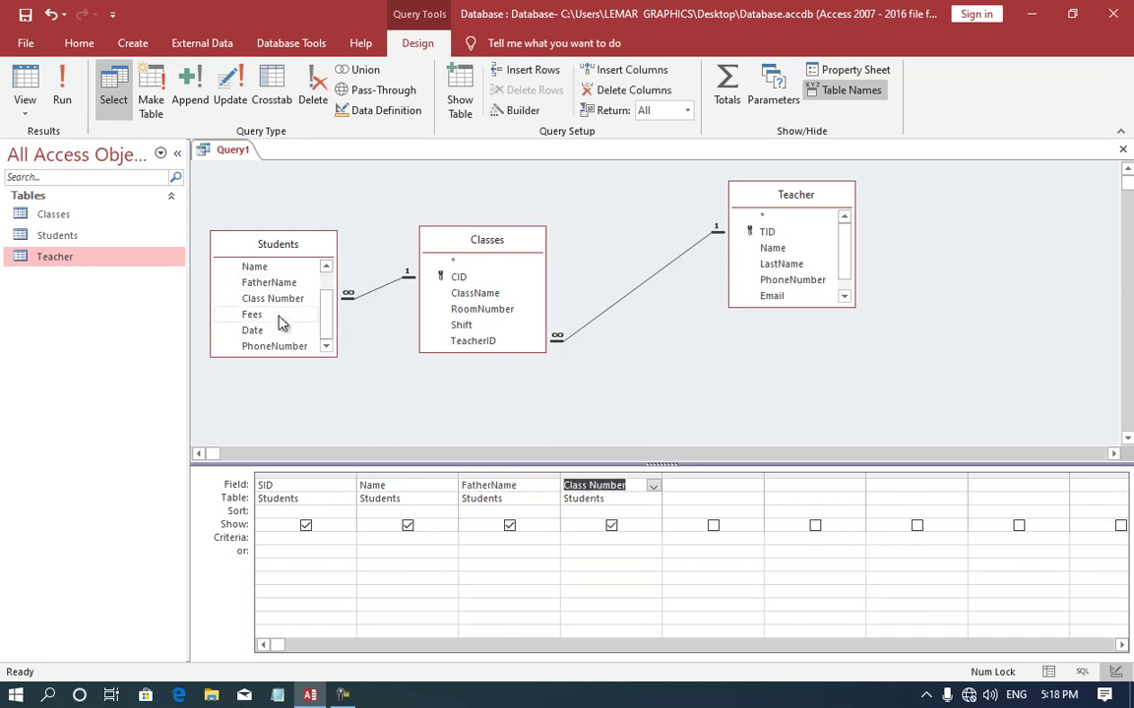
{"action": "double_click", "coordinate": [280, 316]}
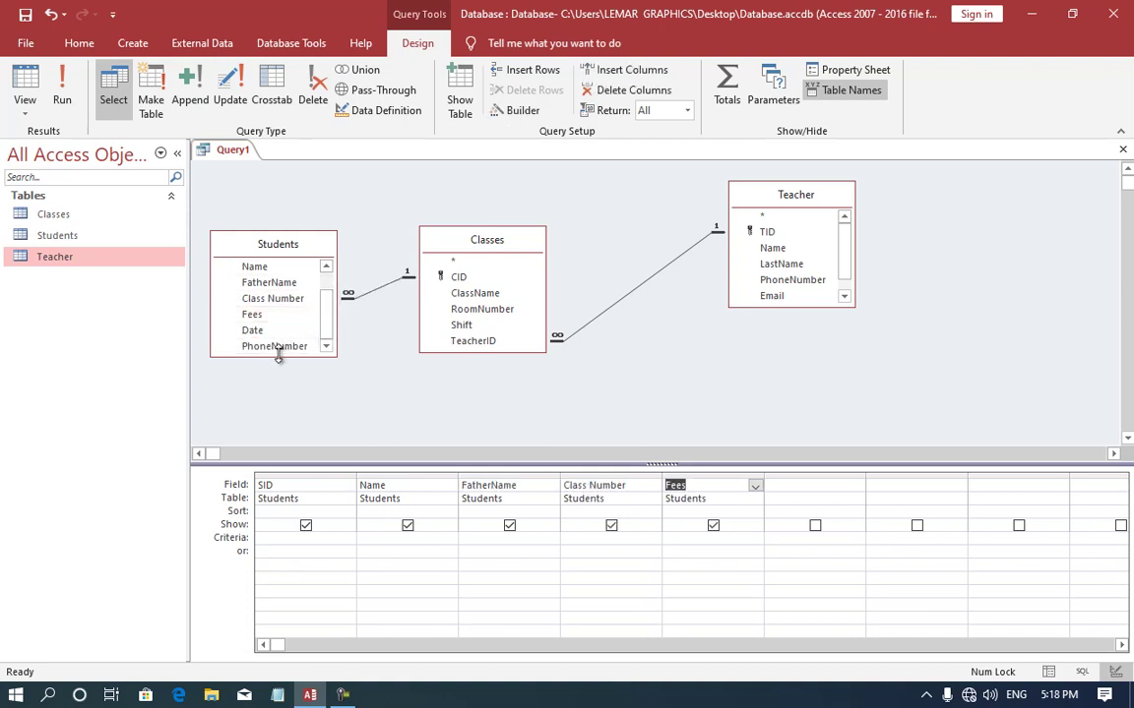
Step: Add the Classes fields ClassName, RoomNumber and Shift to the grid
{"action": "left_click", "coordinate": [451, 291]}
{"action": "left_click_drag", "start_coordinate": [473, 239], "coordinate": [467, 212]}
{"action": "double_click", "coordinate": [470, 267]}
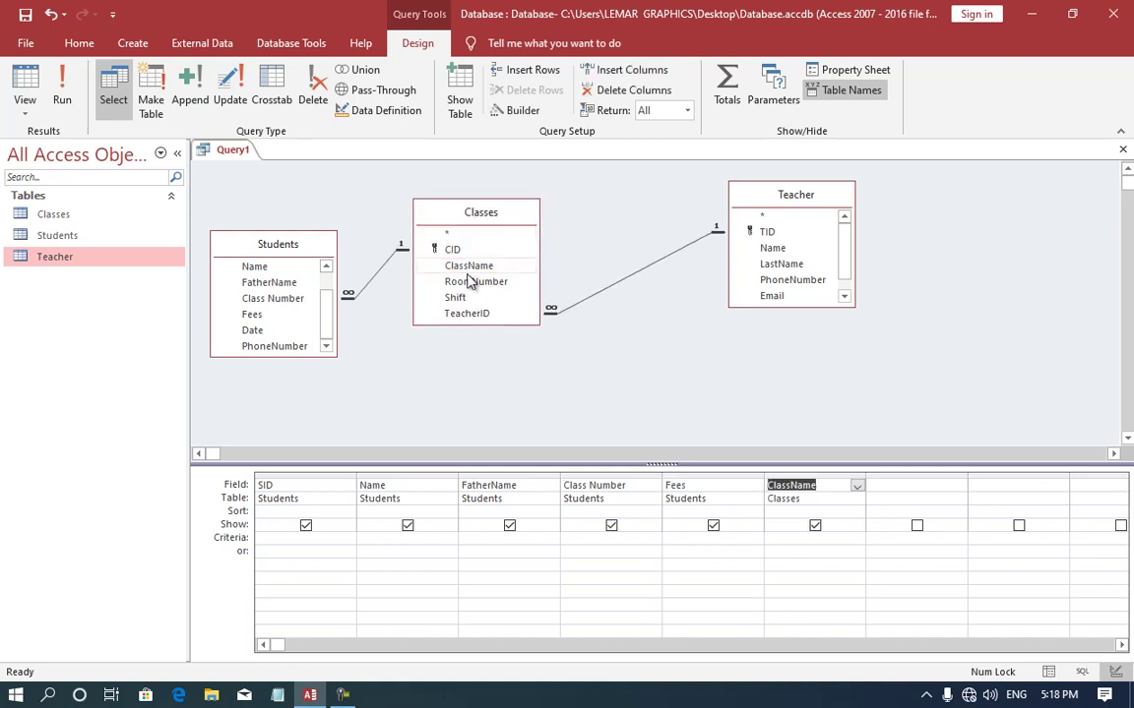
{"action": "left_click", "coordinate": [463, 283]}
{"action": "double_click", "coordinate": [463, 282]}
{"action": "double_click", "coordinate": [455, 297]}
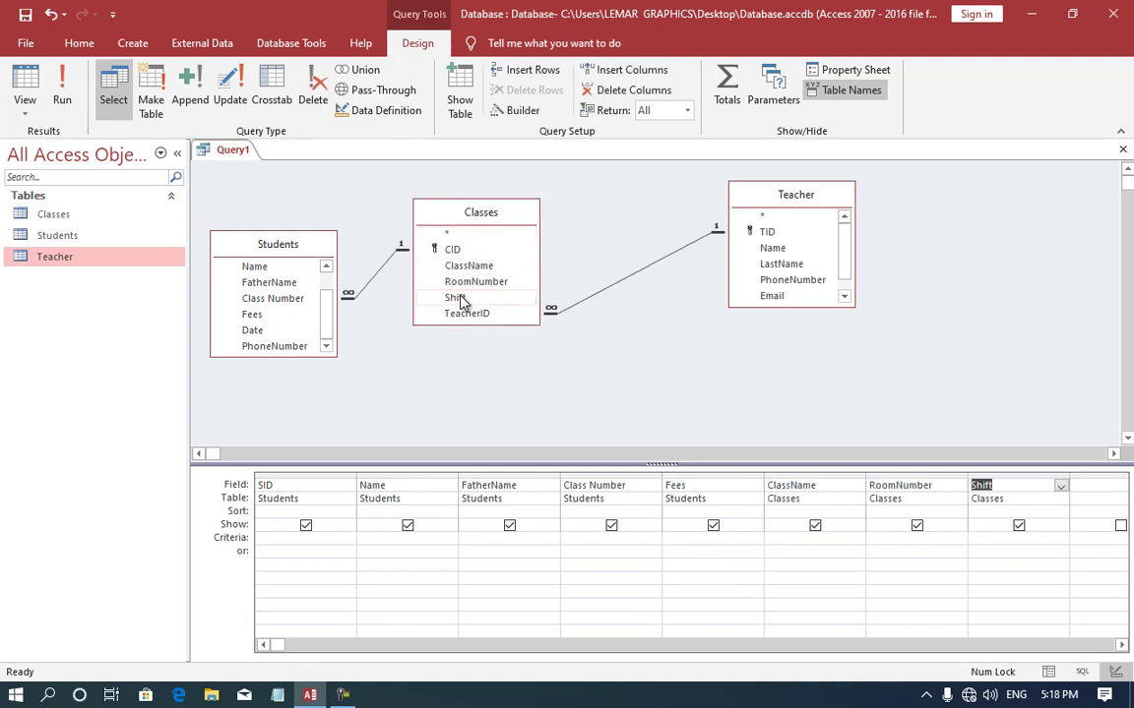
Step: Add the Teacher fields TID and Name to the grid
{"action": "double_click", "coordinate": [767, 232]}
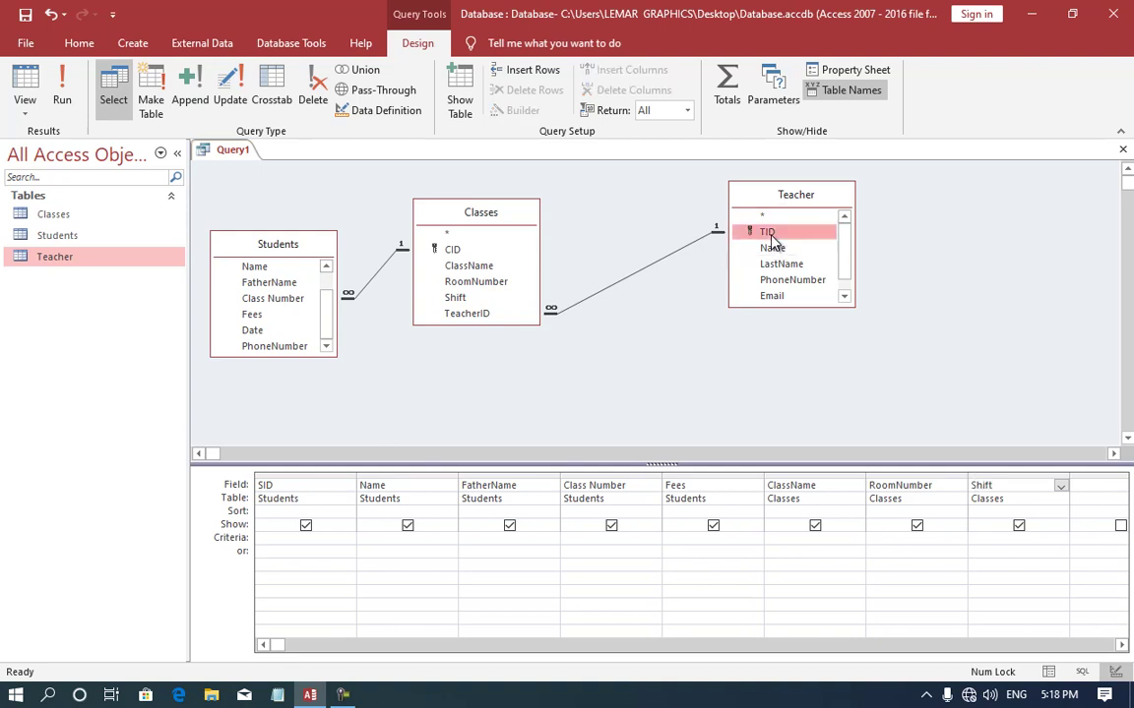
{"action": "left_click", "coordinate": [777, 249]}
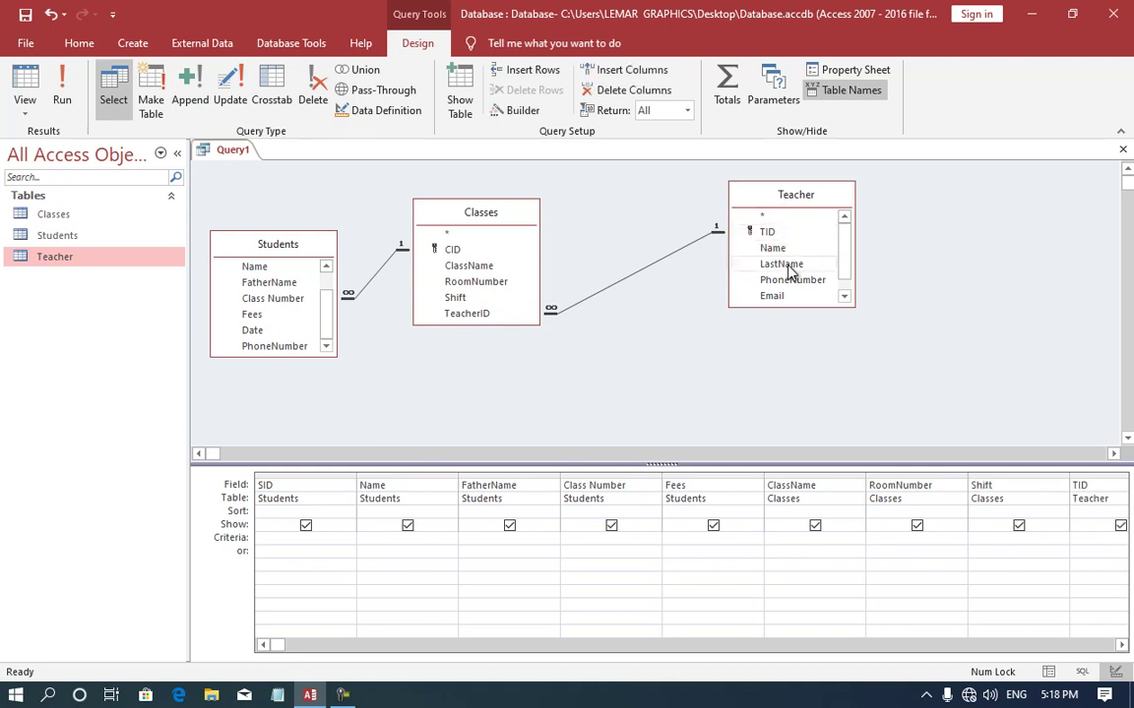
{"action": "double_click", "coordinate": [787, 264]}
{"action": "left_click", "coordinate": [847, 286]}
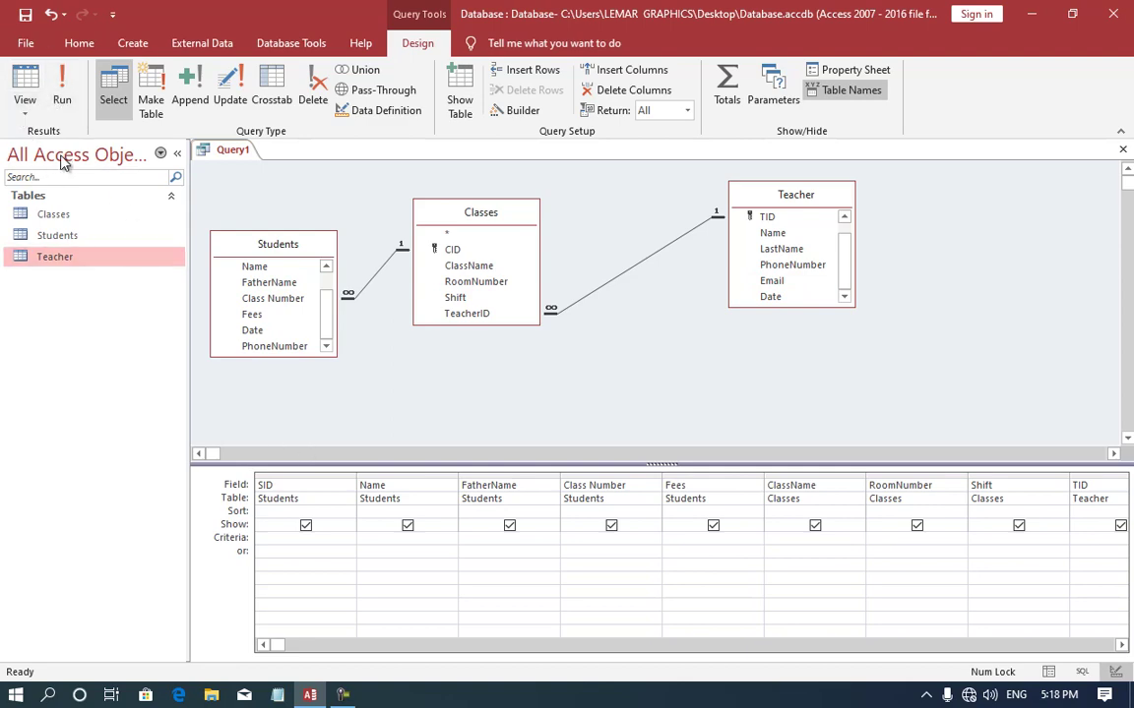
Step: Run the query and collapse the Navigation Pane to view the joined records
{"action": "left_click", "coordinate": [61, 88]}
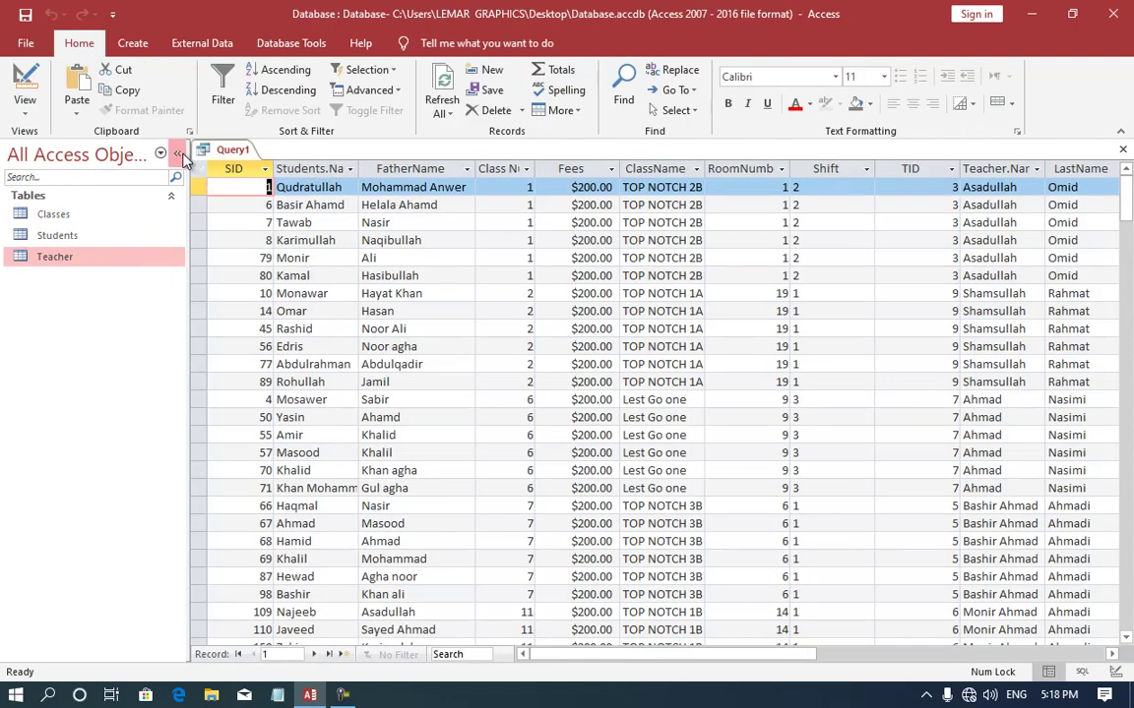
{"action": "left_click", "coordinate": [177, 154]}
{"action": "scroll", "coordinate": [459, 454], "scroll_direction": "down", "scroll_amount": 3}
{"action": "scroll", "coordinate": [459, 454], "scroll_direction": "up", "scroll_amount": 1}
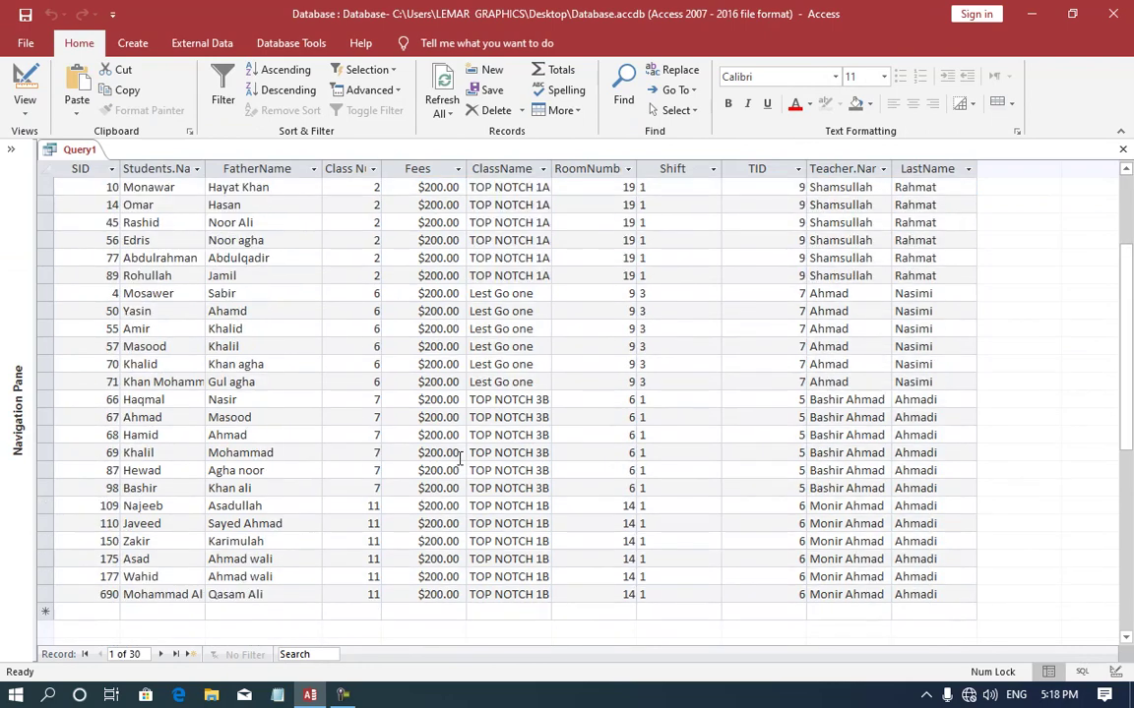
{"action": "scroll", "coordinate": [460, 454], "scroll_direction": "up", "scroll_amount": 1}
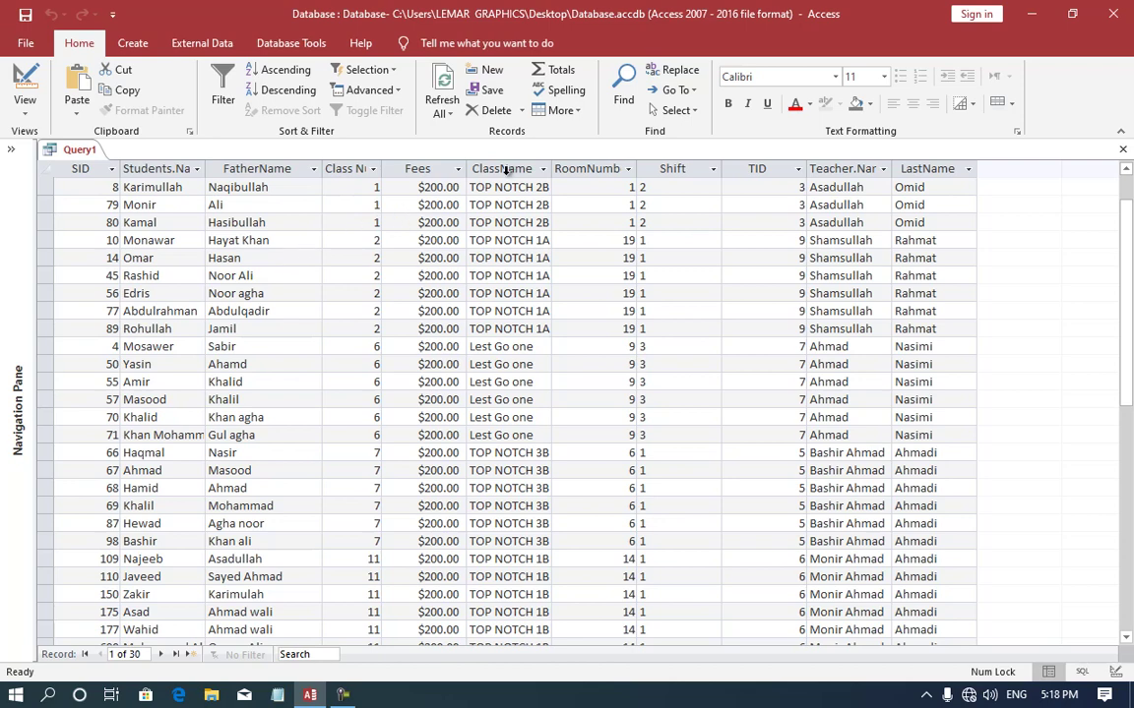
Step: Select the first nine records, then deselect and browse through all 30 rows
{"action": "left_click_drag", "start_coordinate": [43, 328], "coordinate": [56, 198]}
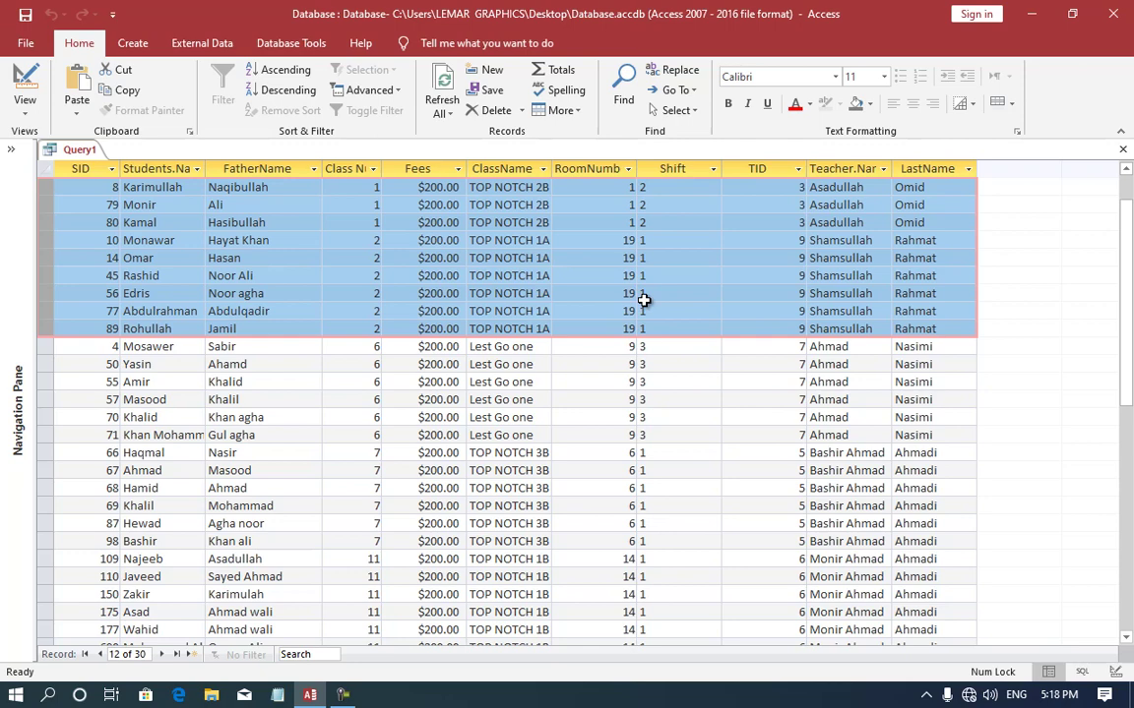
{"action": "left_click", "coordinate": [598, 328]}
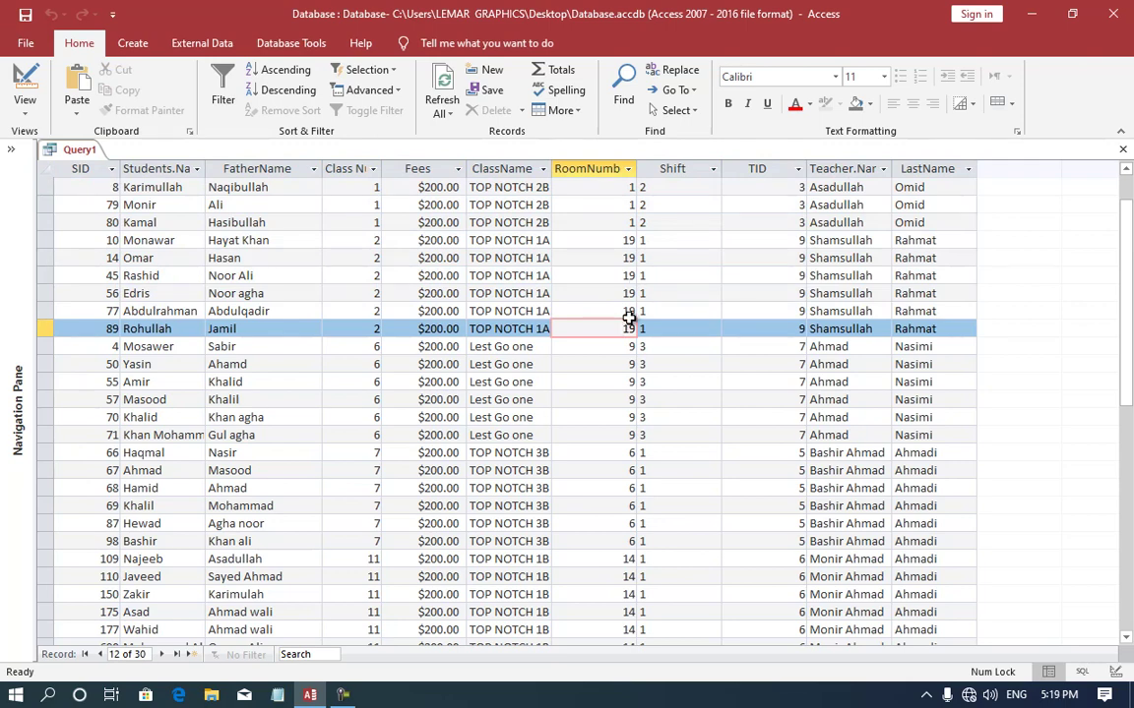
{"action": "scroll", "coordinate": [624, 366], "scroll_direction": "down", "scroll_amount": 2}
{"action": "scroll", "coordinate": [624, 366], "scroll_direction": "down", "scroll_amount": 2}
{"action": "scroll", "coordinate": [622, 366], "scroll_direction": "up", "scroll_amount": 5}
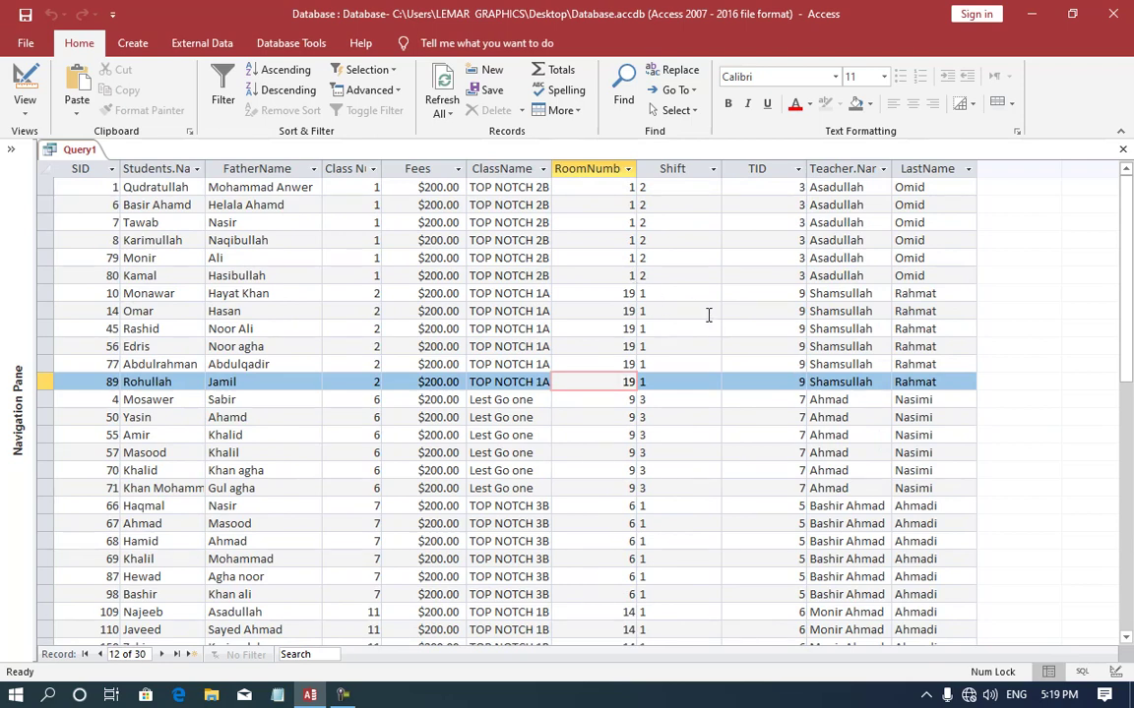
Step: Save the query as ThreeTa
{"action": "key", "text": "ctrl+s"}
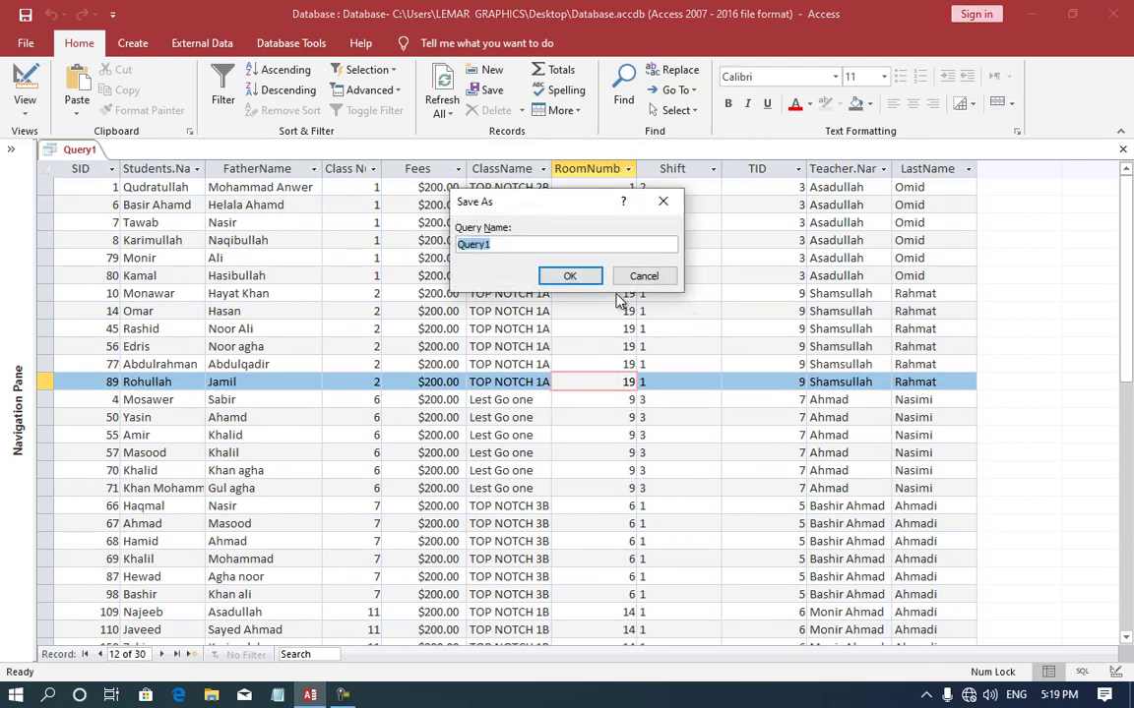
{"action": "type", "text": "ThreeTa"}
{"action": "key", "text": "Return"}
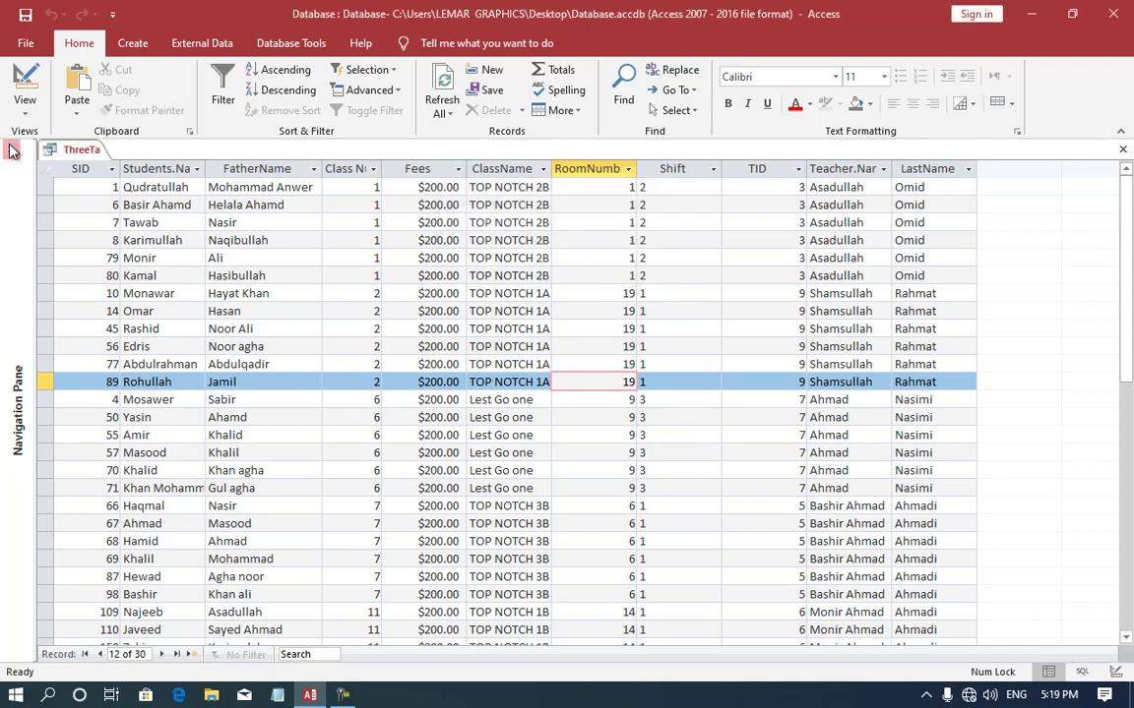
Step: Reopen ThreeTa in Design View and start typing a Class Number criteria prompt
{"action": "left_click", "coordinate": [10, 149]}
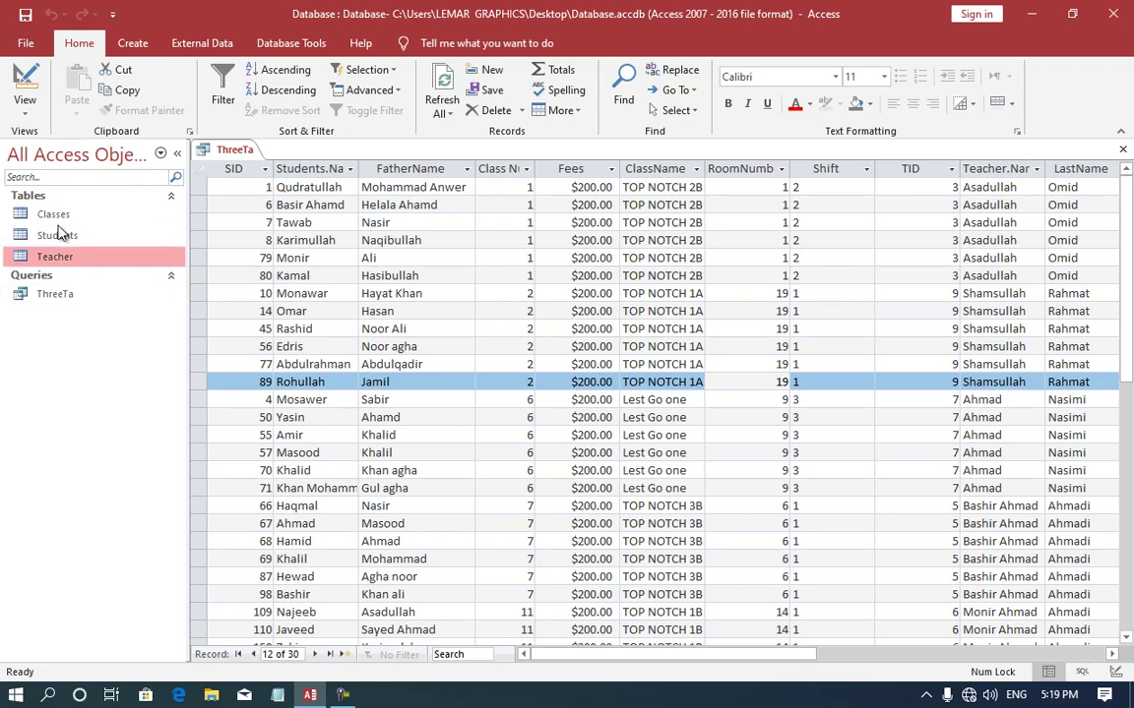
{"action": "left_click", "coordinate": [40, 98]}
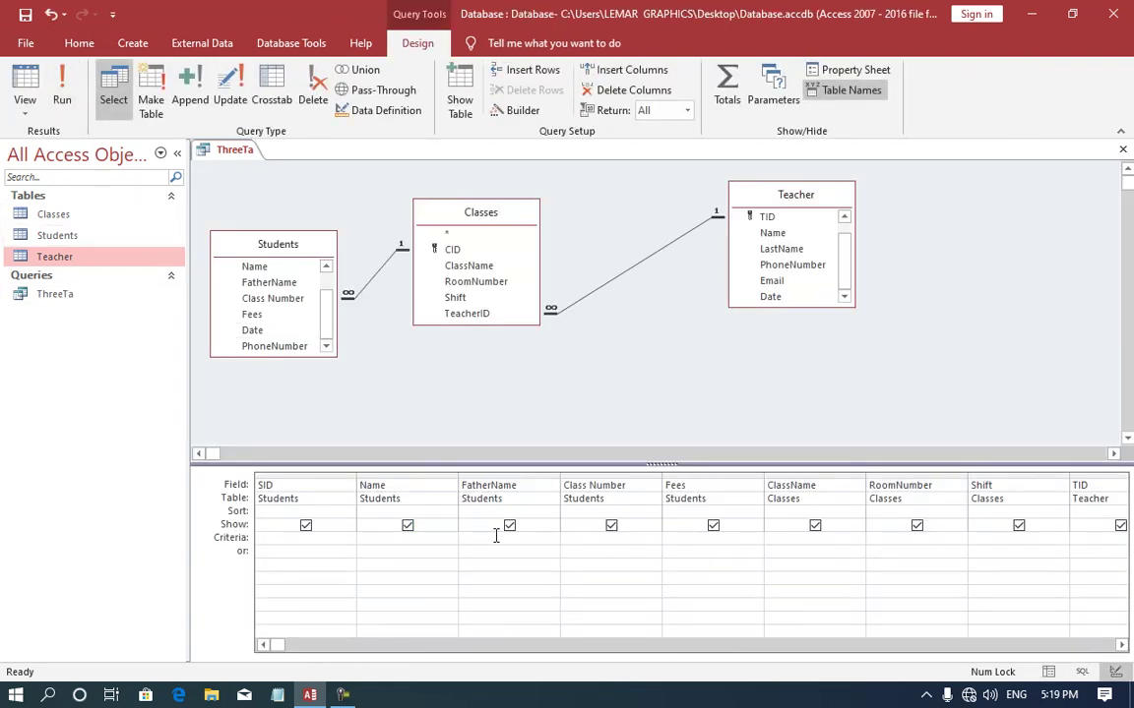
{"action": "left_click", "coordinate": [569, 538]}
{"action": "type", "text": "[Enter a"}
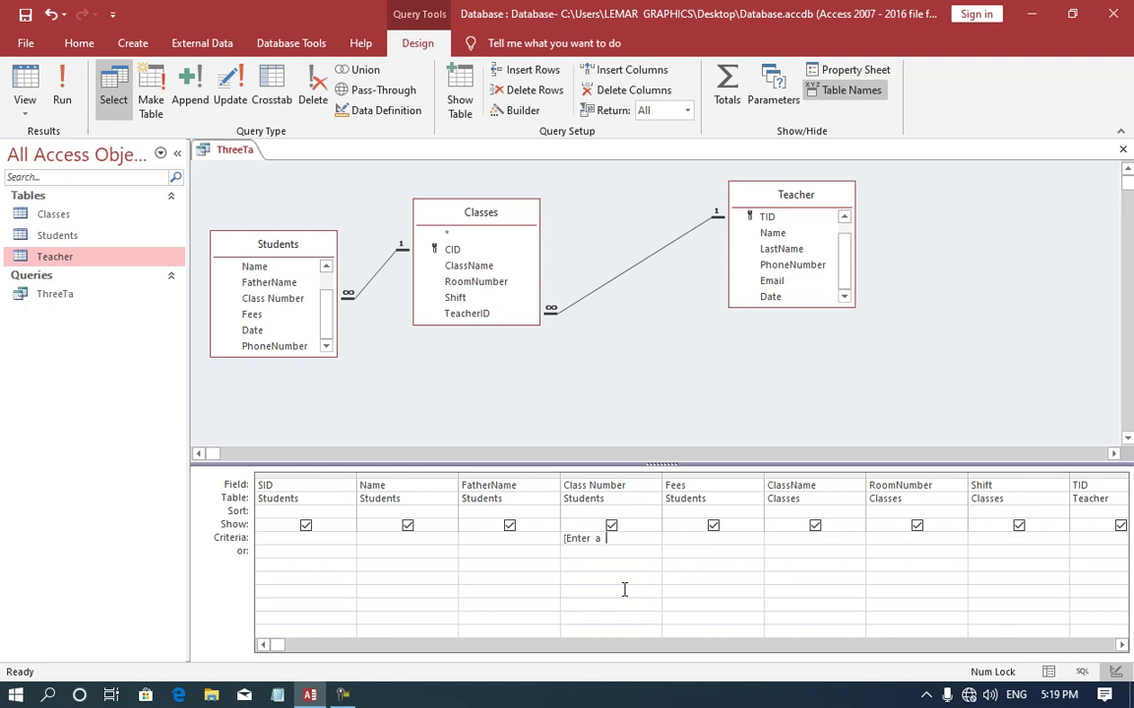
{"action": "type", "text": "ss ID"}
Step: Close ThreeTa's design, keeping the [Enter a Class ID] criterion on Class Number
{"action": "key", "text": "ctrl+w"}
{"action": "left_click", "coordinate": [108, 298]}
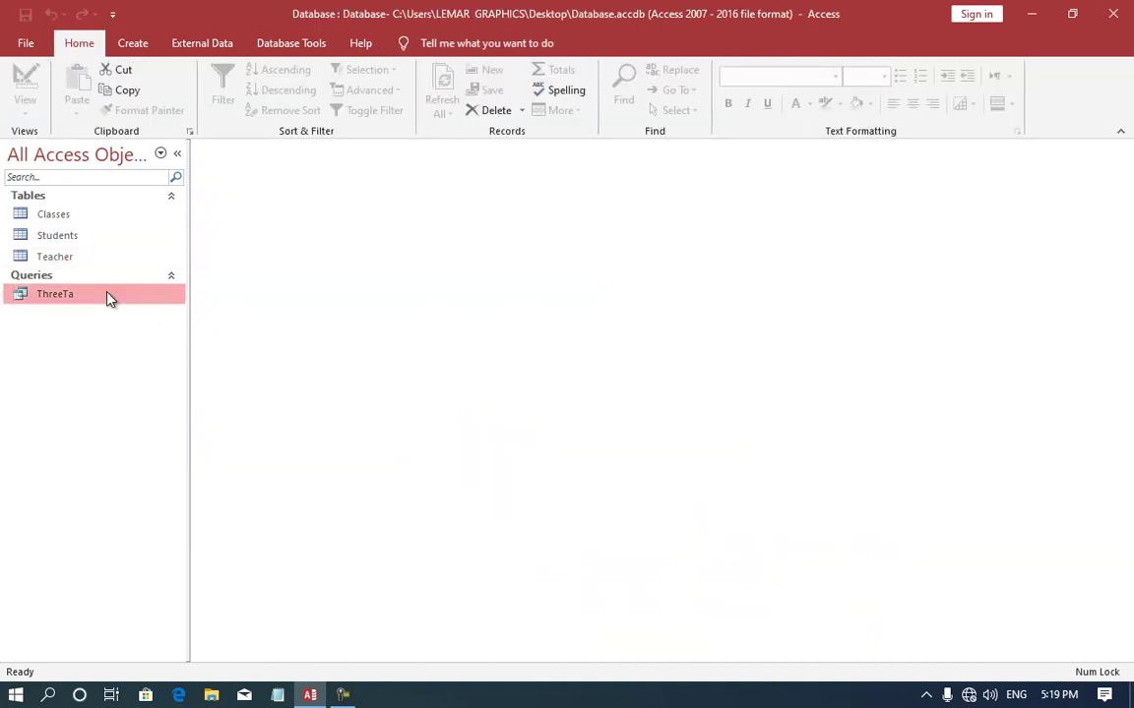
{"action": "double_click", "coordinate": [108, 298]}
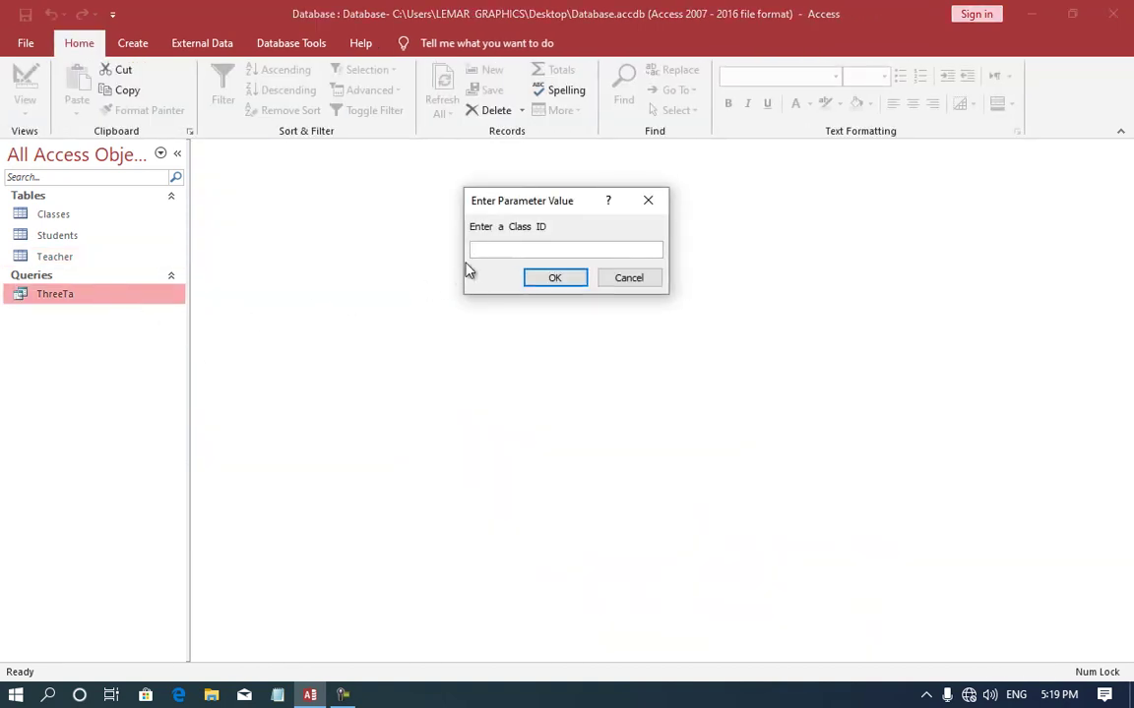
{"action": "type", "text": "1"}
{"action": "key", "text": "Return"}
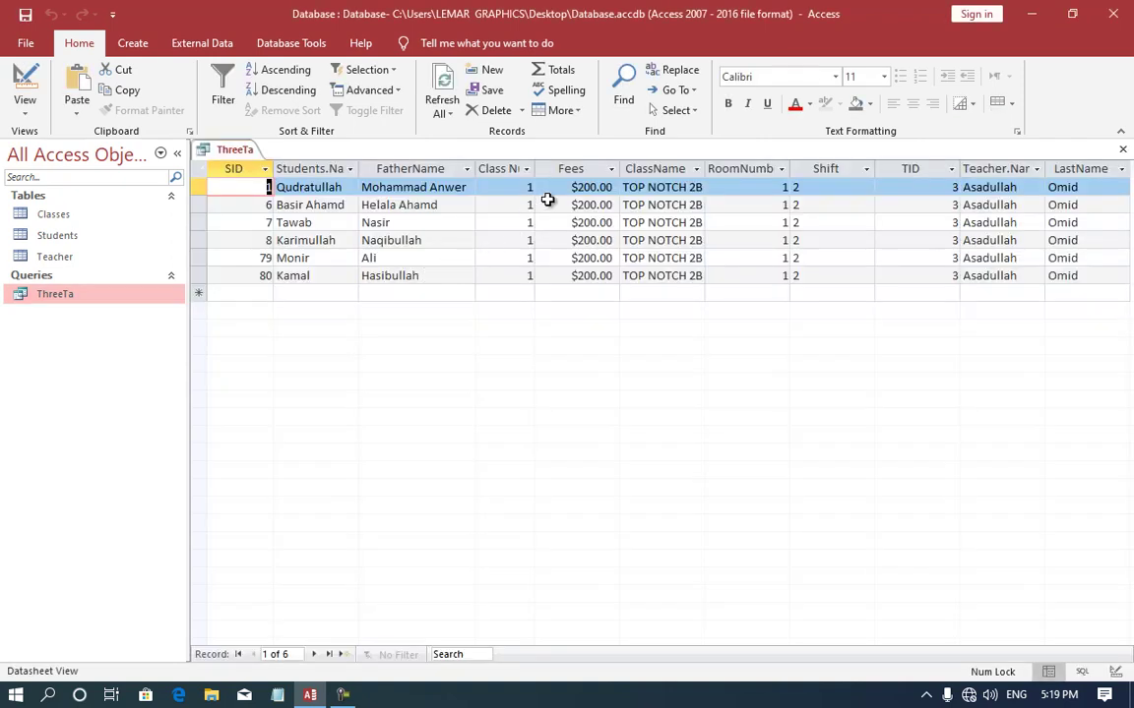
{"action": "left_click", "coordinate": [442, 98]}
{"action": "key", "text": "Return"}
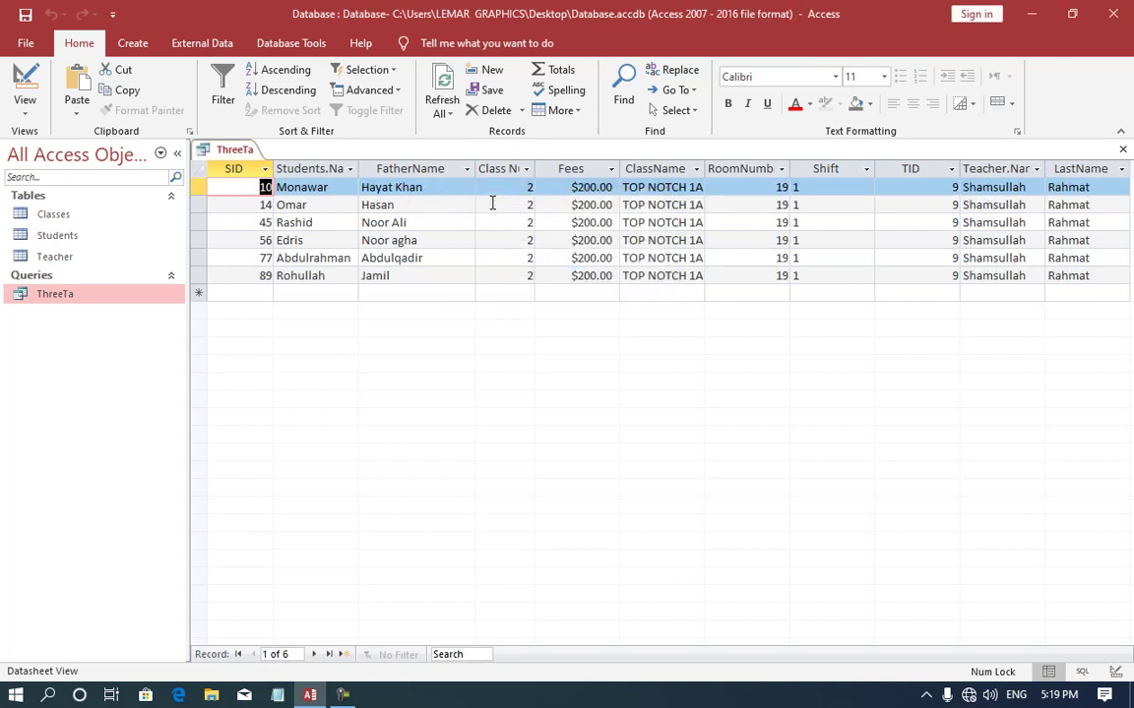
{"action": "left_click", "coordinate": [442, 103]}
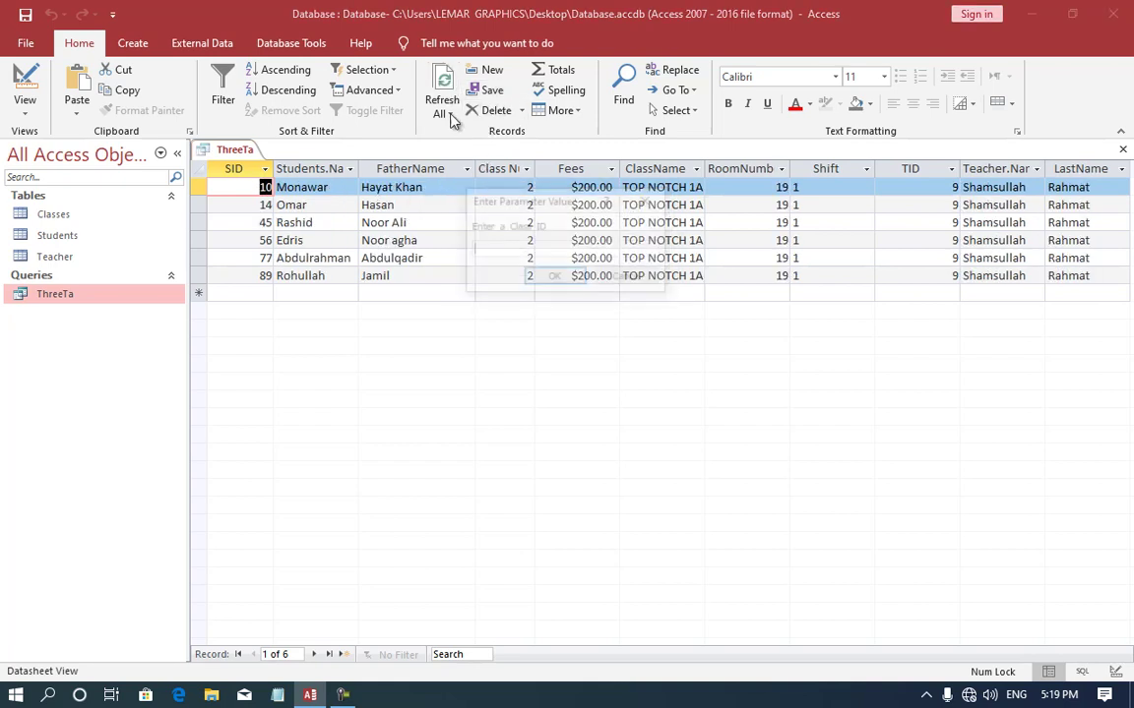
{"action": "type", "text": "3"}
{"action": "key", "text": "Return"}
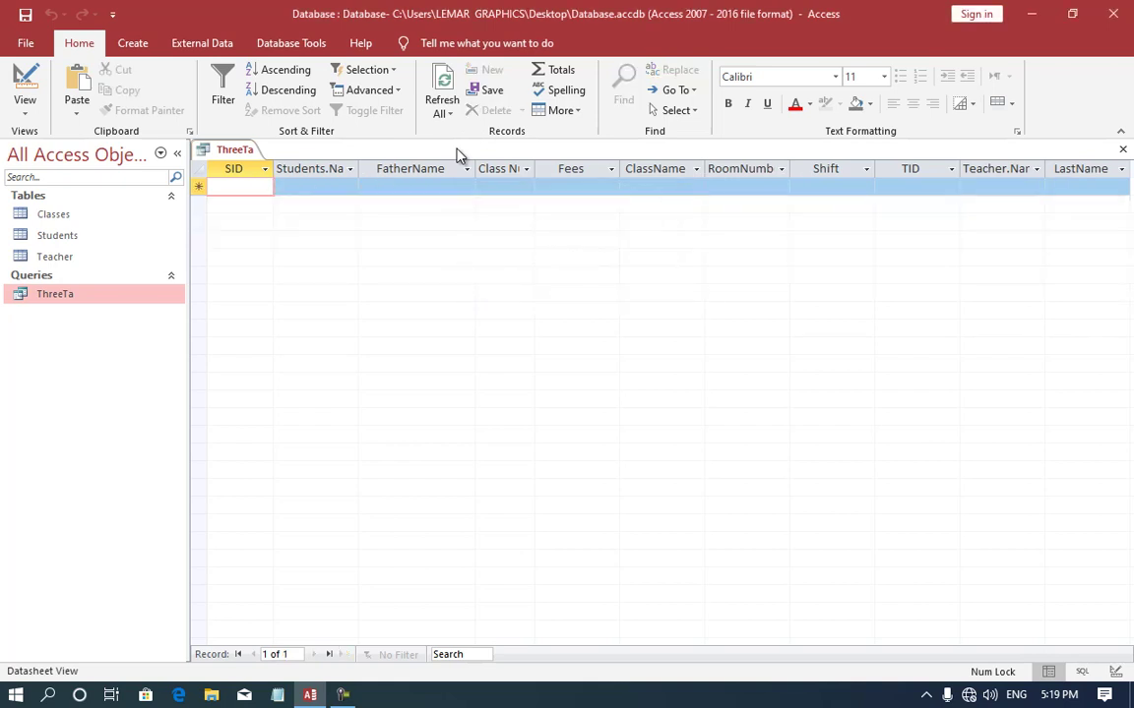
{"action": "double_click", "coordinate": [145, 217]}
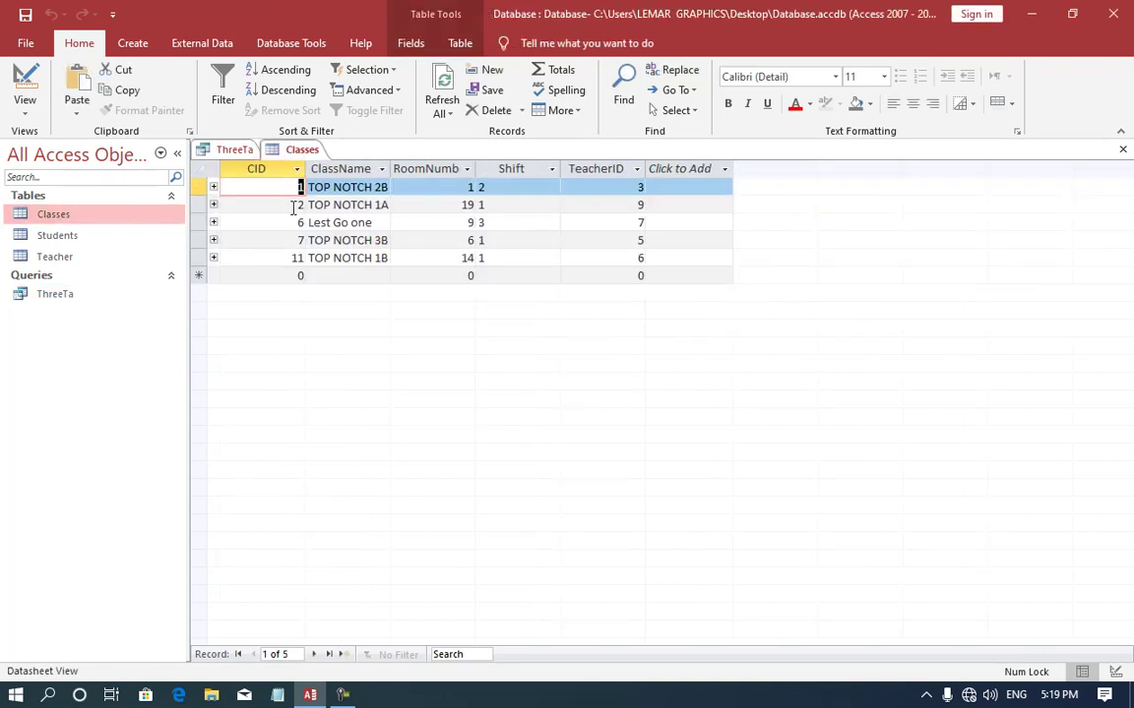
{"action": "key", "text": "ctrl+w"}
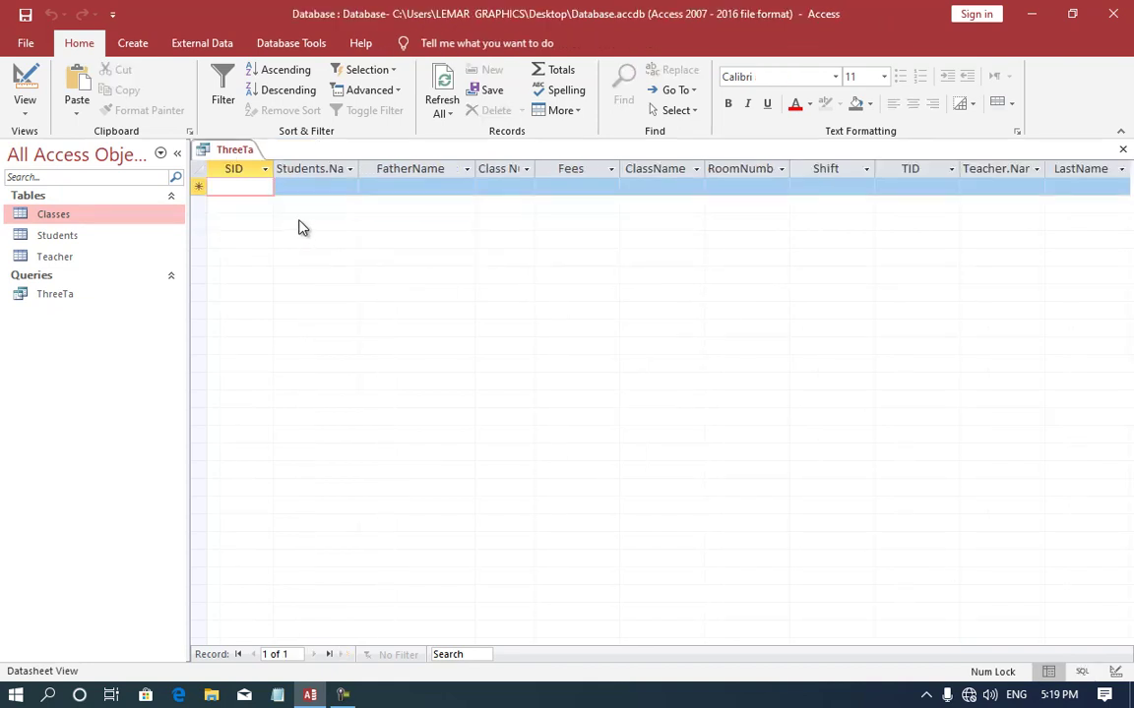
{"action": "key", "text": "ctrl+w"}
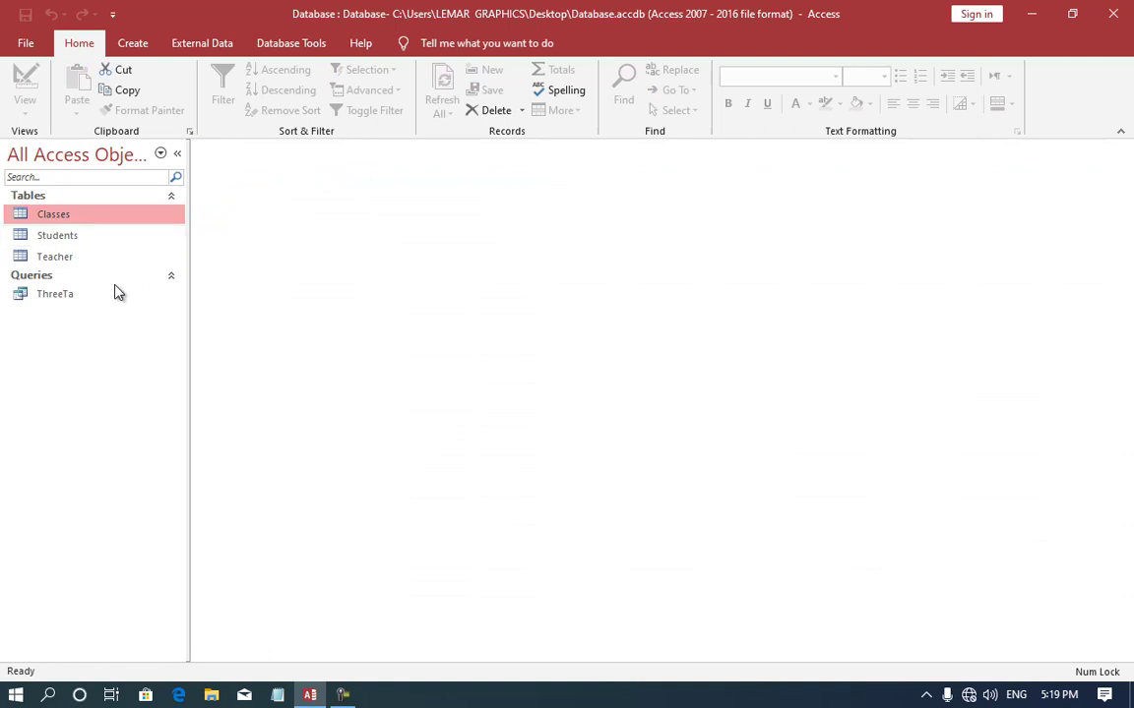
{"action": "right_click", "coordinate": [98, 292]}
Step: Delete ThreeTa's [Enter a Class ID] criterion, run it to show all 30 records, return to design
{"action": "left_click", "coordinate": [144, 322]}
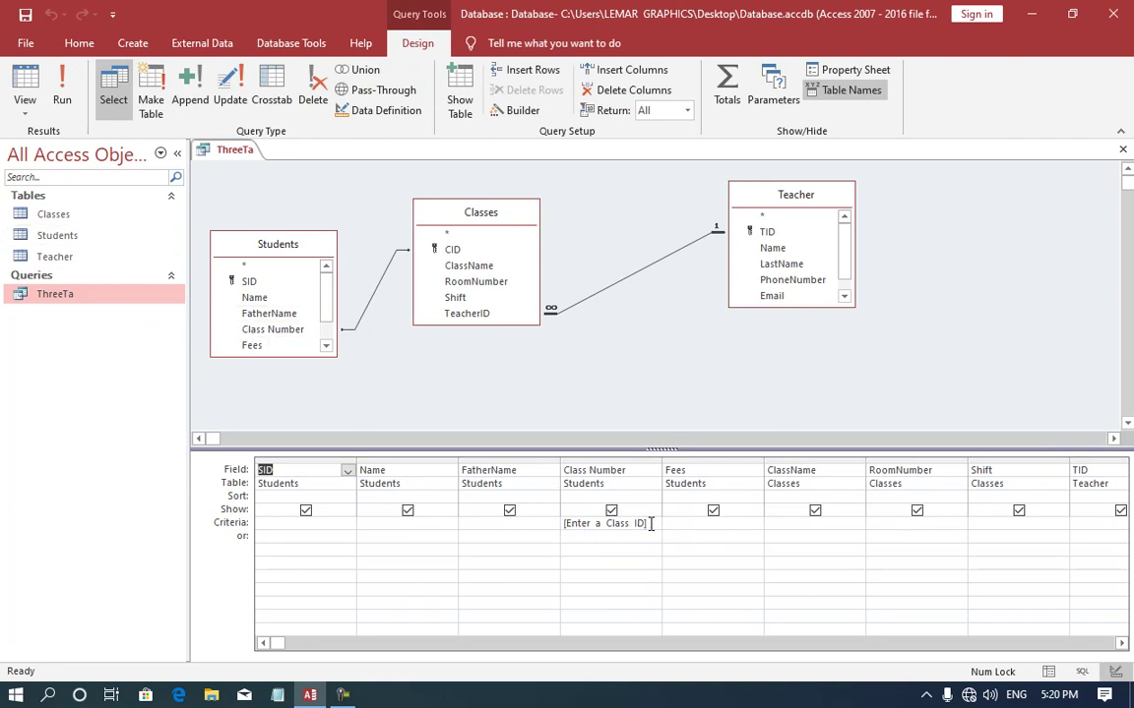
{"action": "left_click_drag", "start_coordinate": [651, 523], "coordinate": [521, 527]}
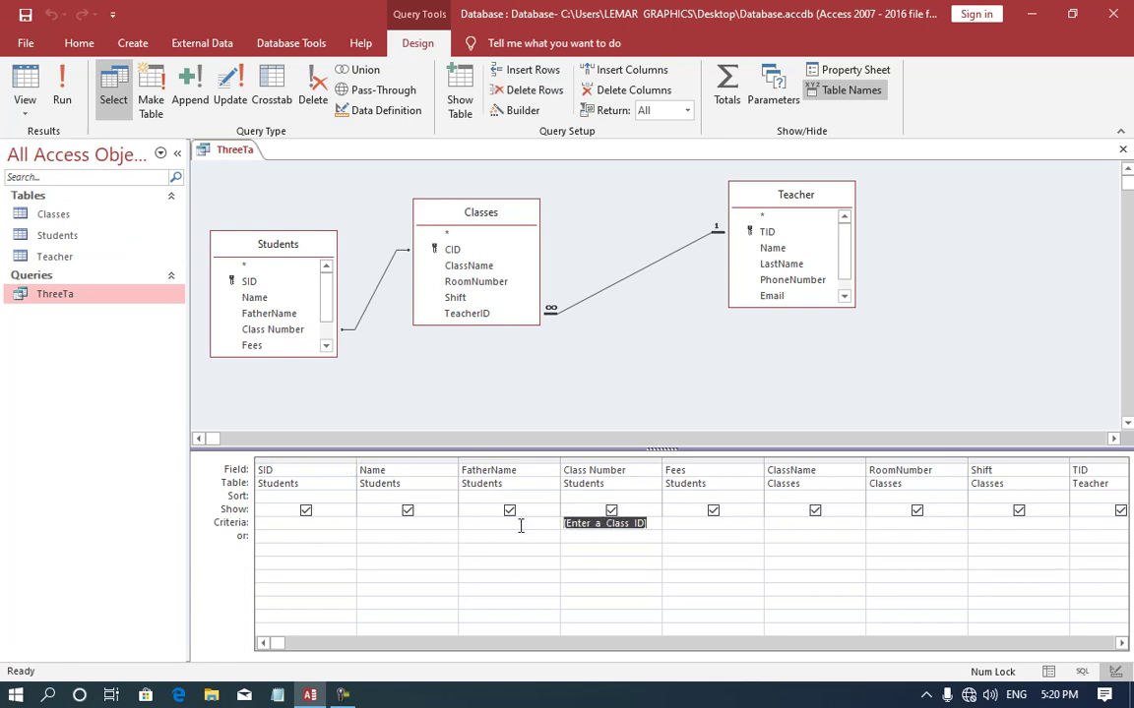
{"action": "left_click", "coordinate": [62, 87]}
{"action": "scroll", "coordinate": [577, 352], "scroll_direction": "down", "scroll_amount": 6}
{"action": "scroll", "coordinate": [576, 352], "scroll_direction": "up", "scroll_amount": 4}
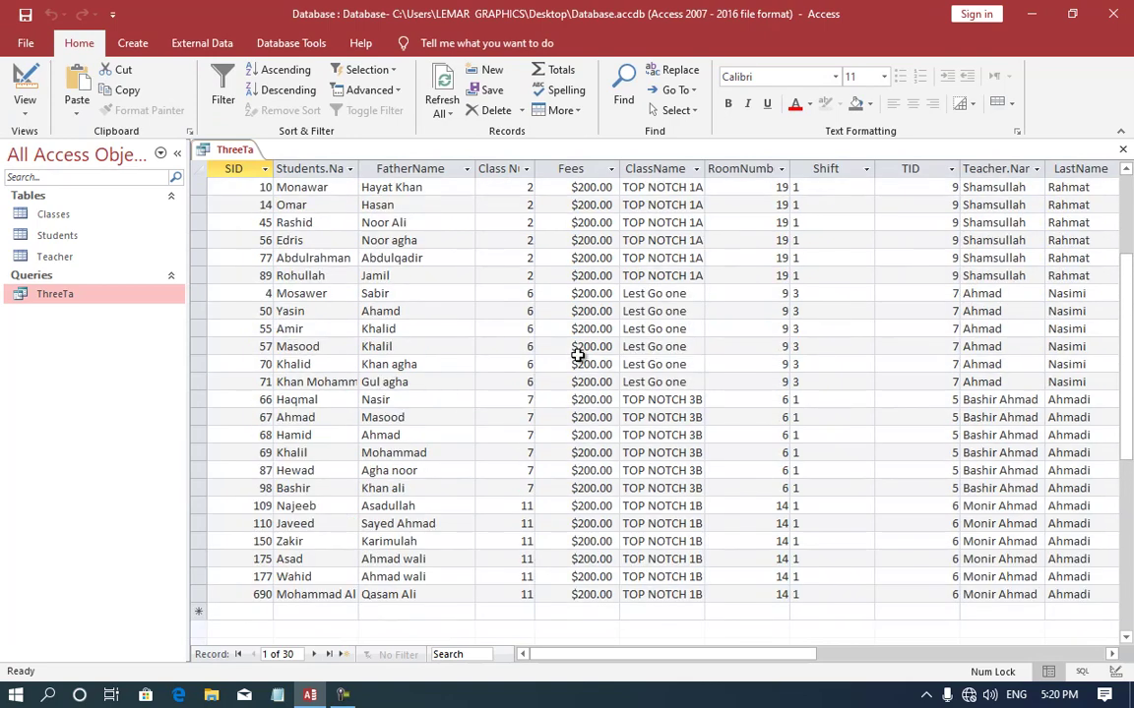
{"action": "scroll", "coordinate": [576, 354], "scroll_direction": "up", "scroll_amount": 2}
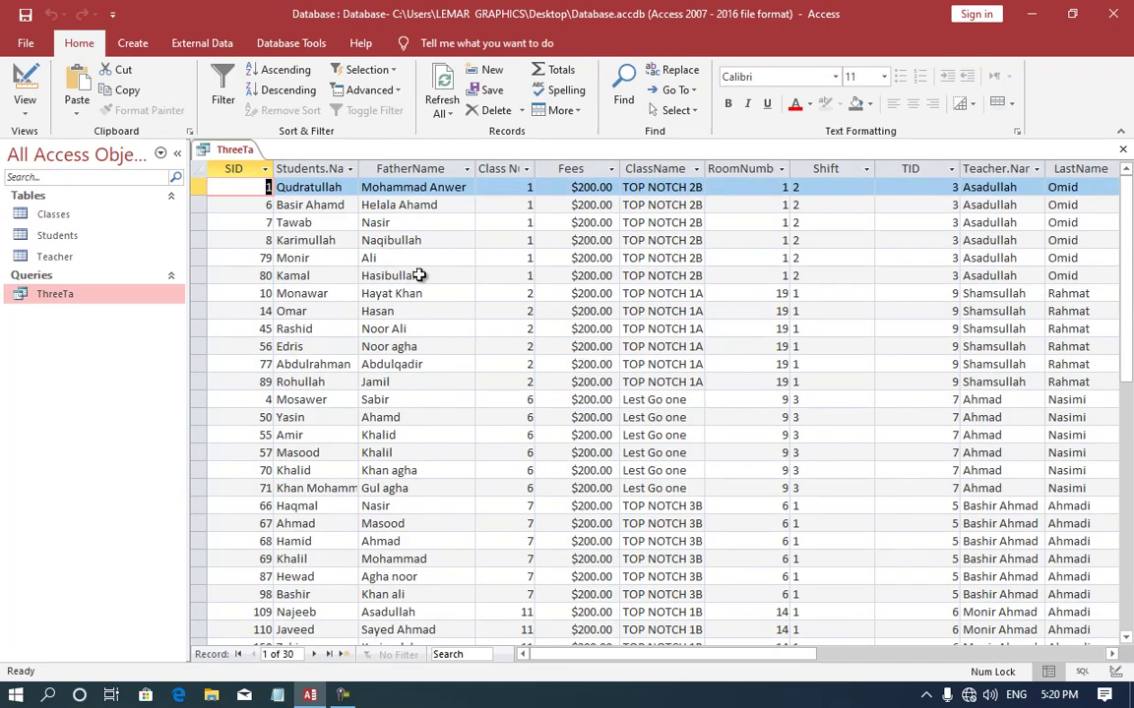
{"action": "left_click", "coordinate": [36, 84]}
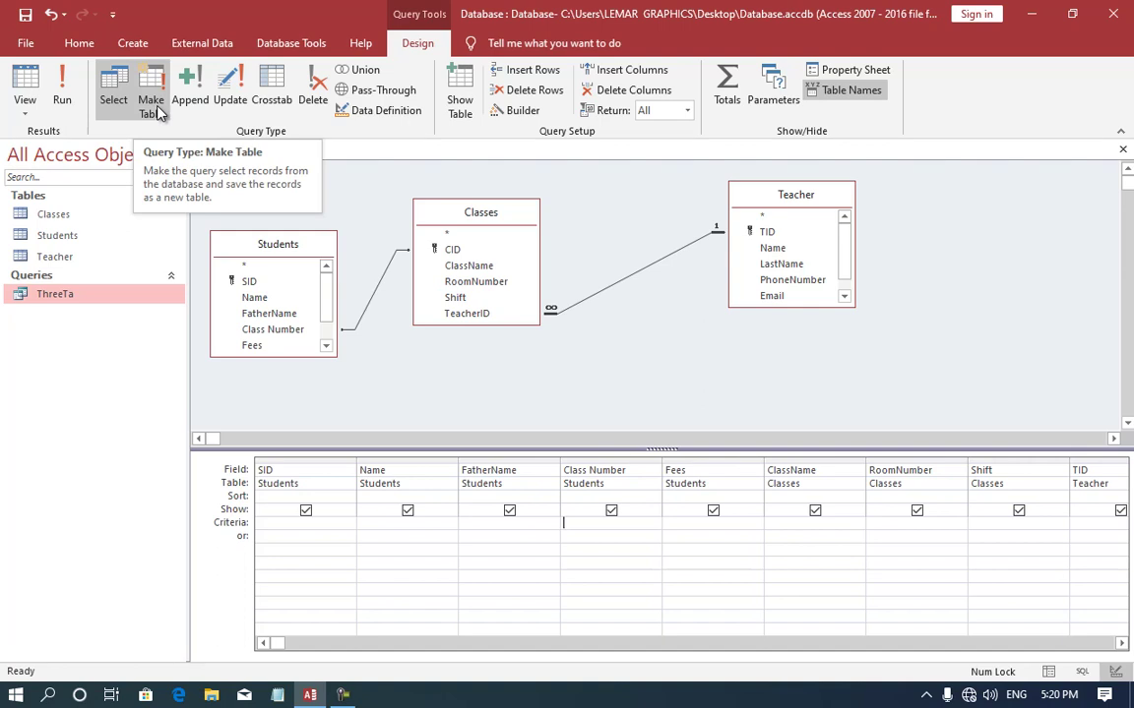
Step: Make ThreeTa a make-table query that creates 'All Data' in the Current Database
{"action": "left_click", "coordinate": [156, 109]}
{"action": "type", "text": "All Data"}
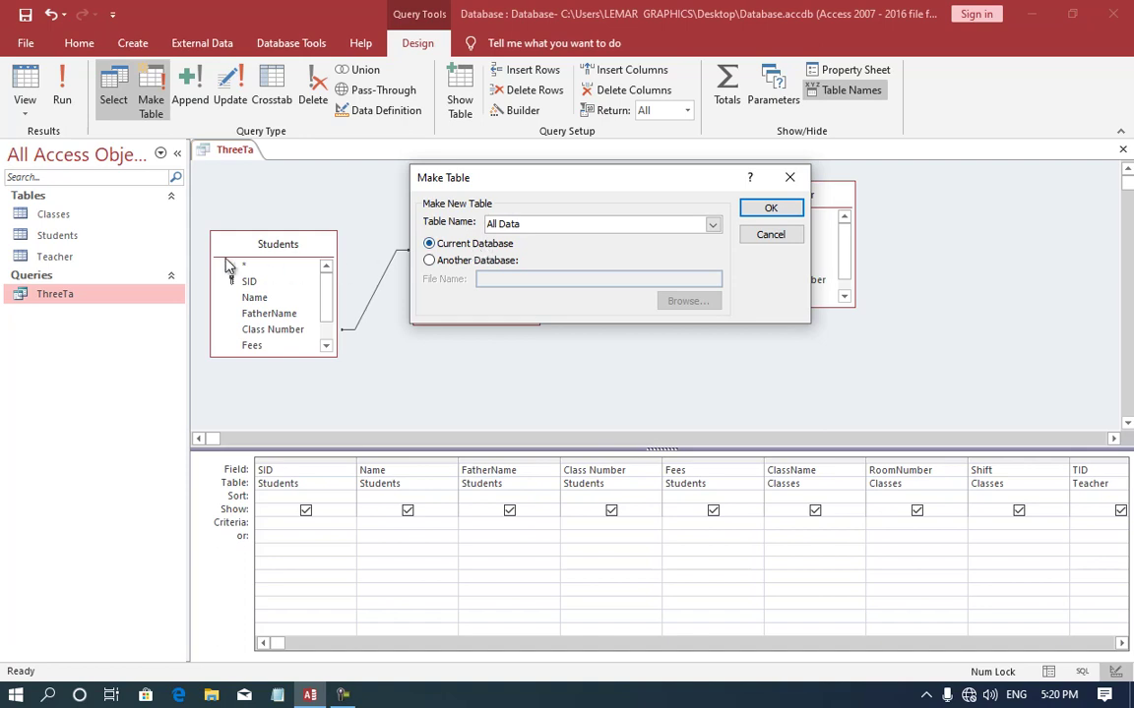
{"action": "left_click", "coordinate": [468, 261]}
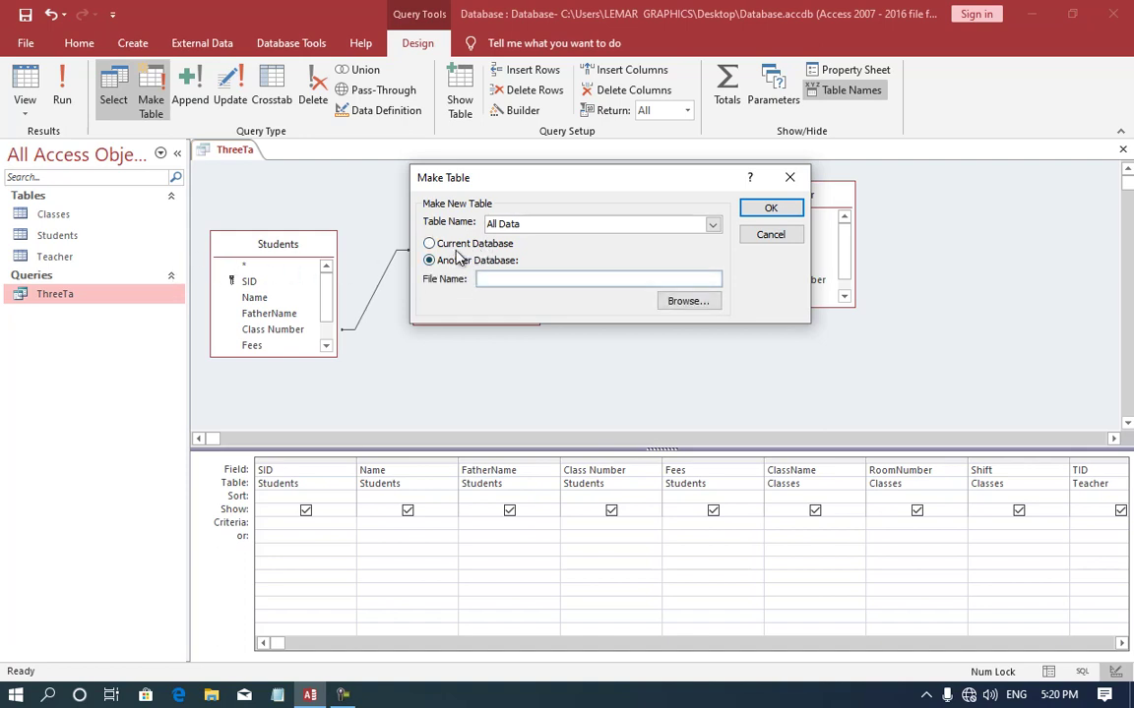
{"action": "left_click", "coordinate": [451, 245]}
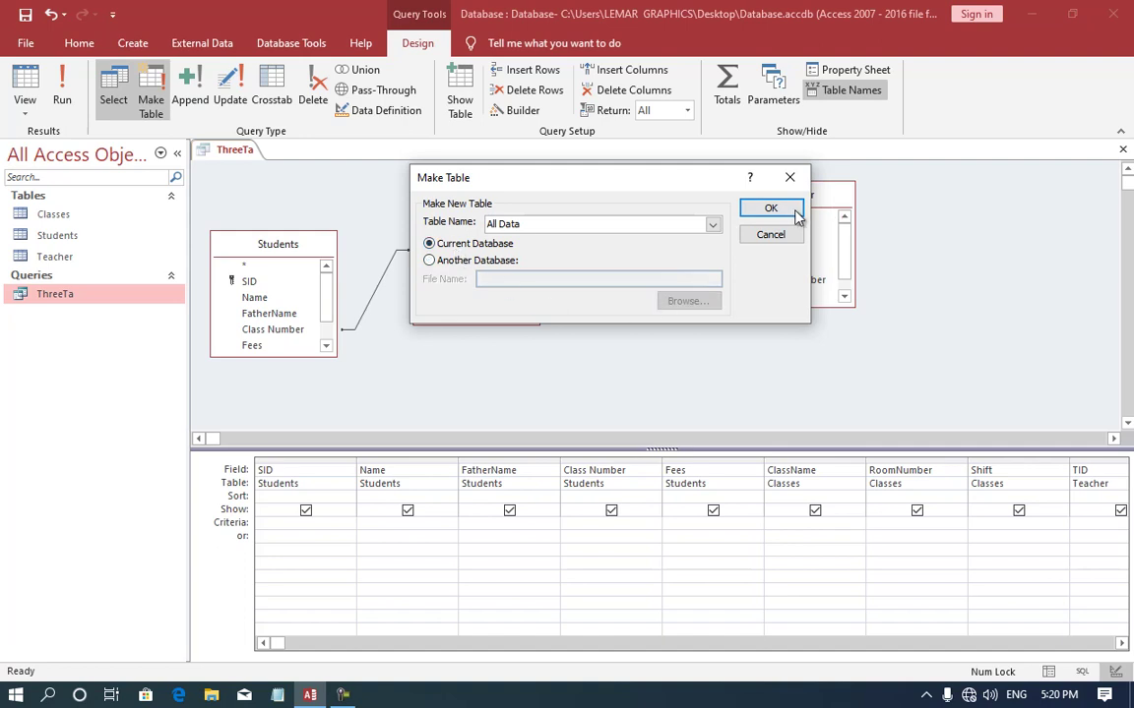
{"action": "left_click", "coordinate": [777, 208]}
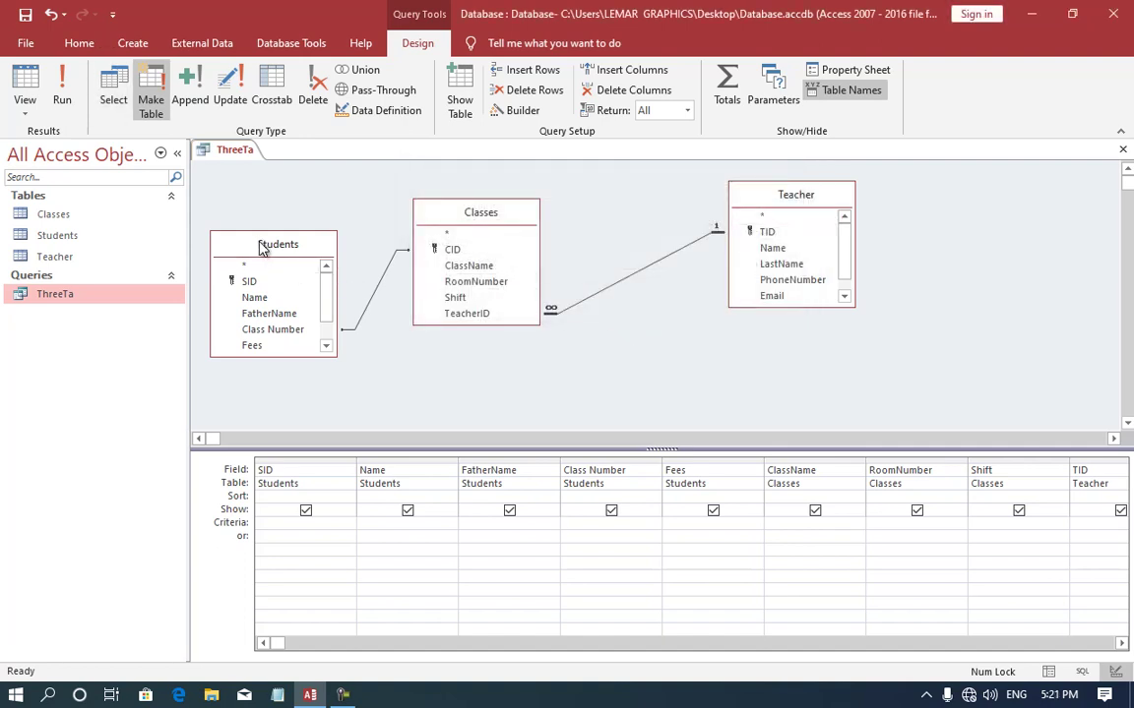
Step: Save and close ThreeTa, run it accepting both prompts, and select the new All Data table
{"action": "key", "text": "ctrl+w"}
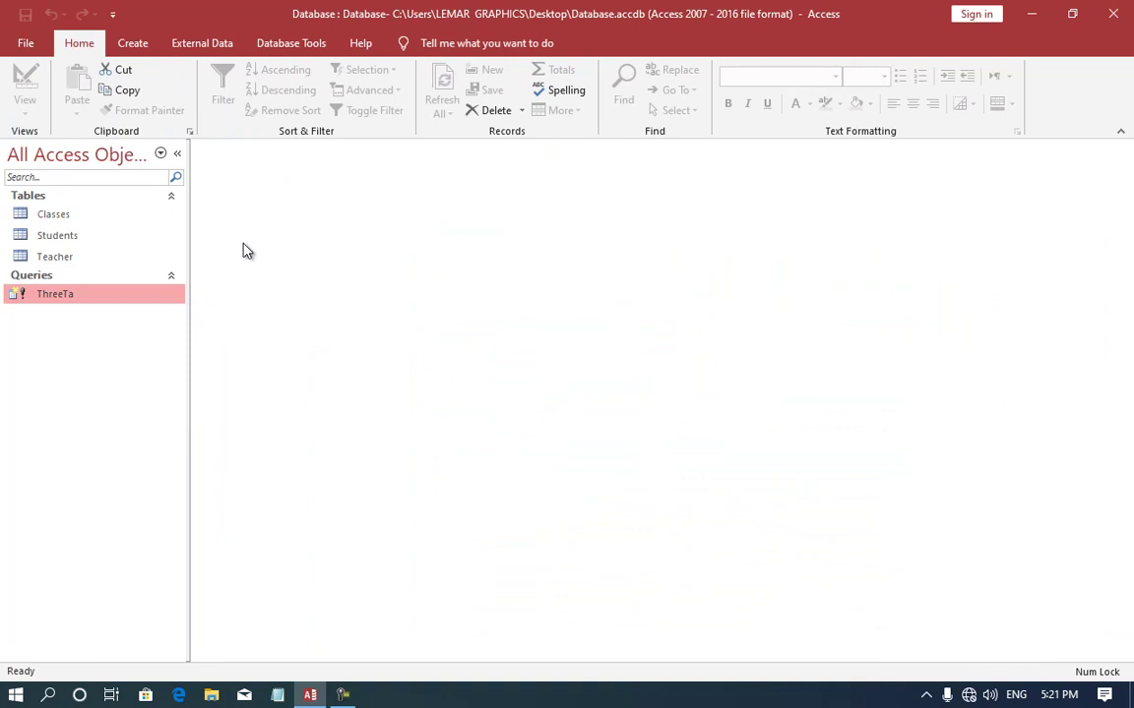
{"action": "double_click", "coordinate": [89, 297]}
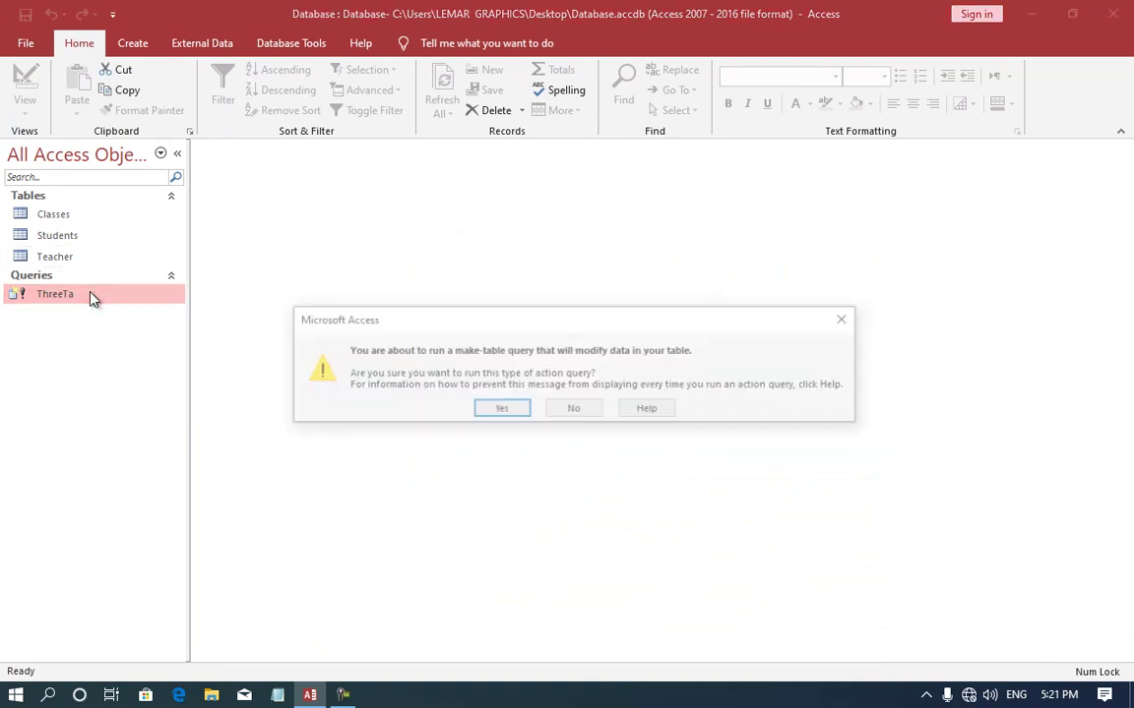
{"action": "left_click", "coordinate": [515, 409]}
{"action": "left_click", "coordinate": [528, 412]}
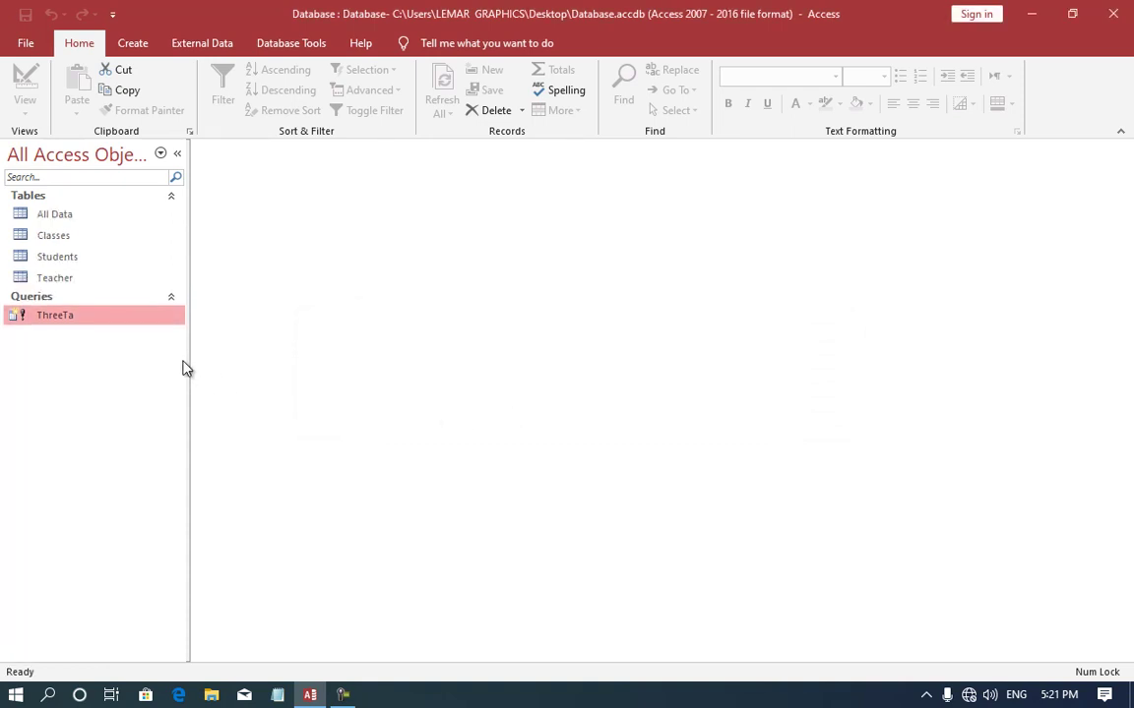
{"action": "left_click", "coordinate": [58, 218]}
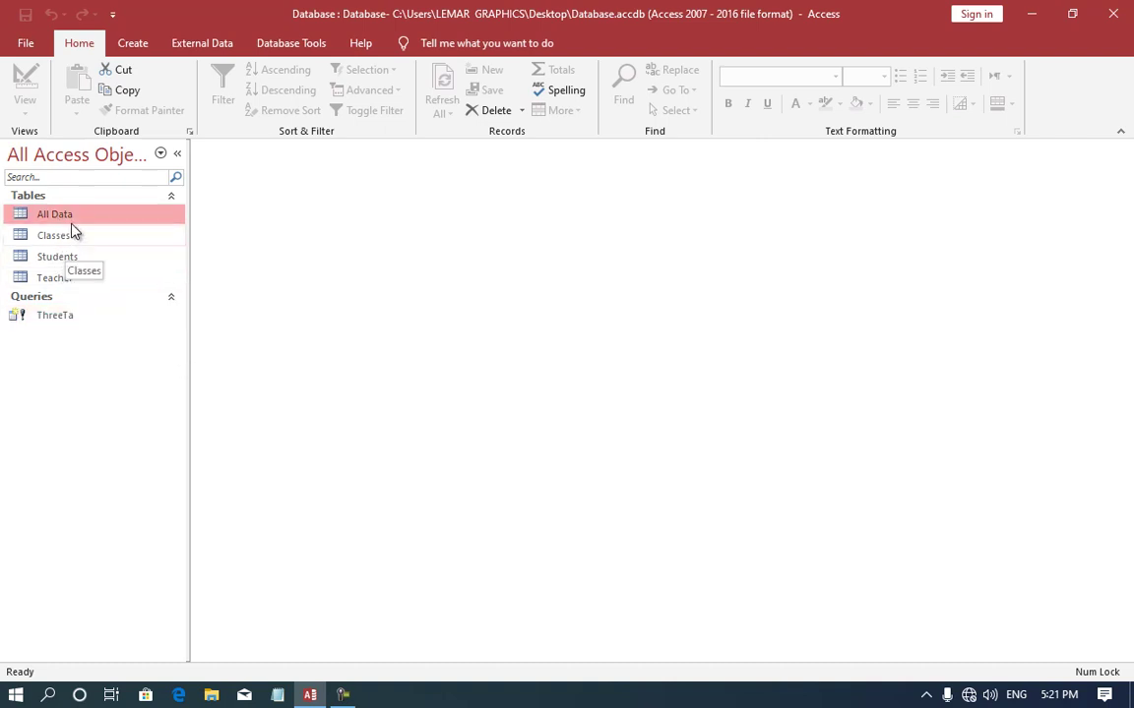
{"action": "double_click", "coordinate": [71, 216]}
{"action": "left_click", "coordinate": [180, 154]}
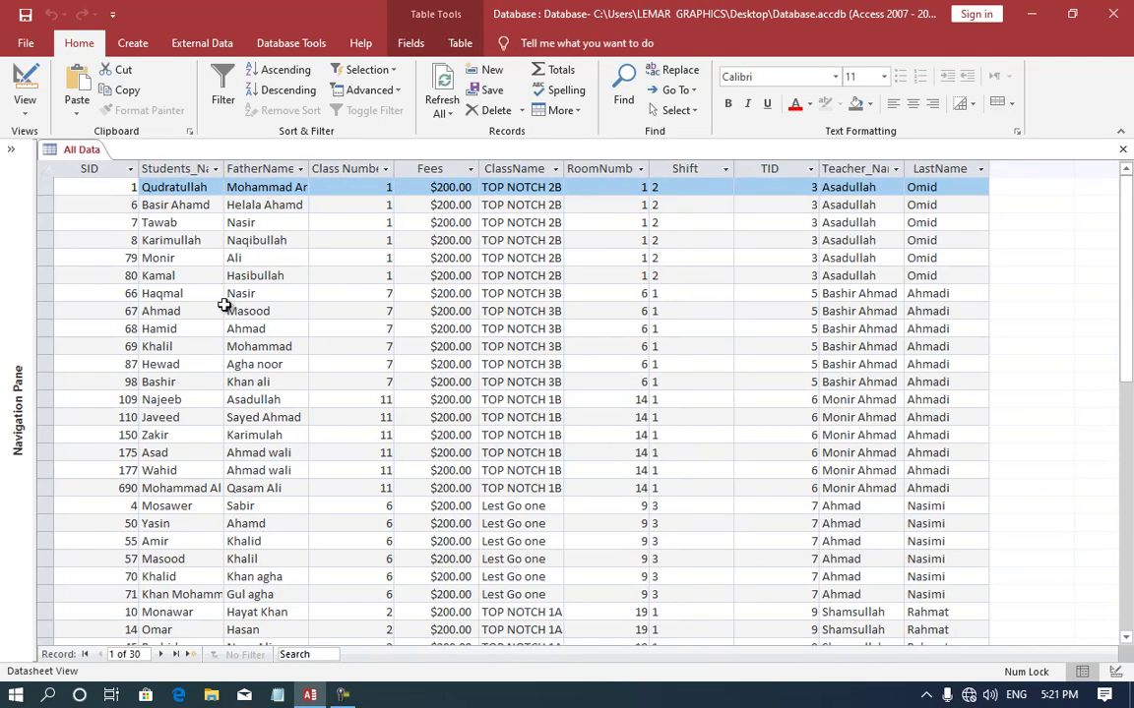
{"action": "scroll", "coordinate": [562, 552], "scroll_direction": "down", "scroll_amount": 2}
{"action": "scroll", "coordinate": [559, 490], "scroll_direction": "down", "scroll_amount": 2}
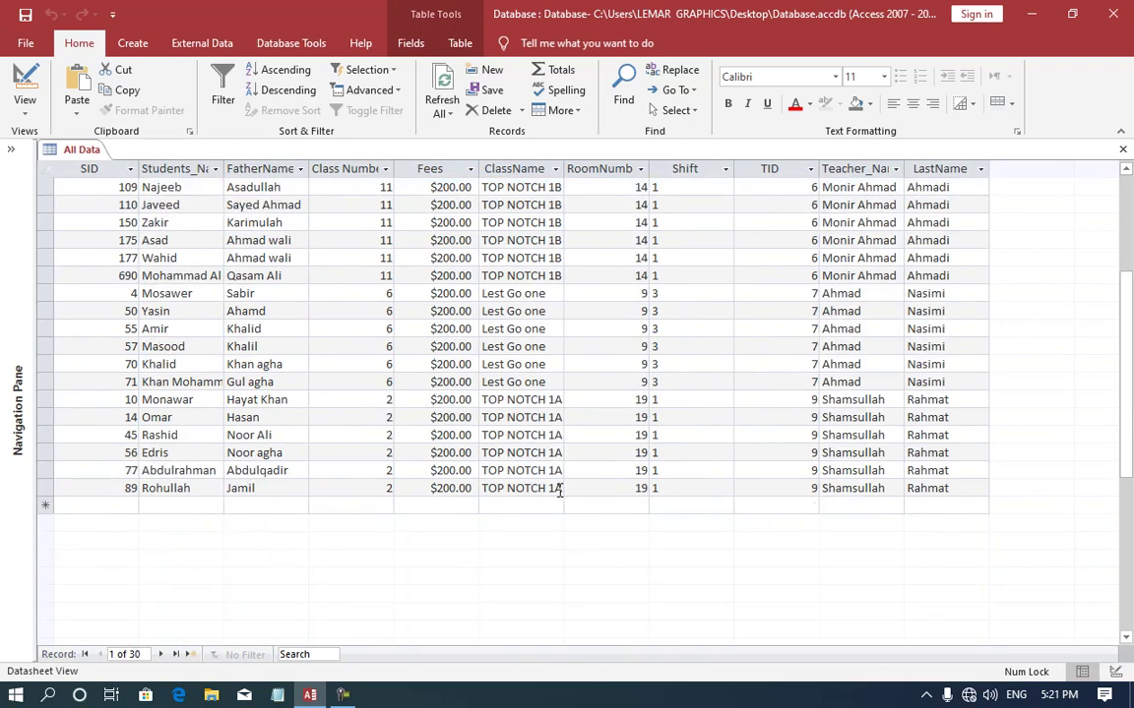
{"action": "scroll", "coordinate": [559, 490], "scroll_direction": "up", "scroll_amount": 4}
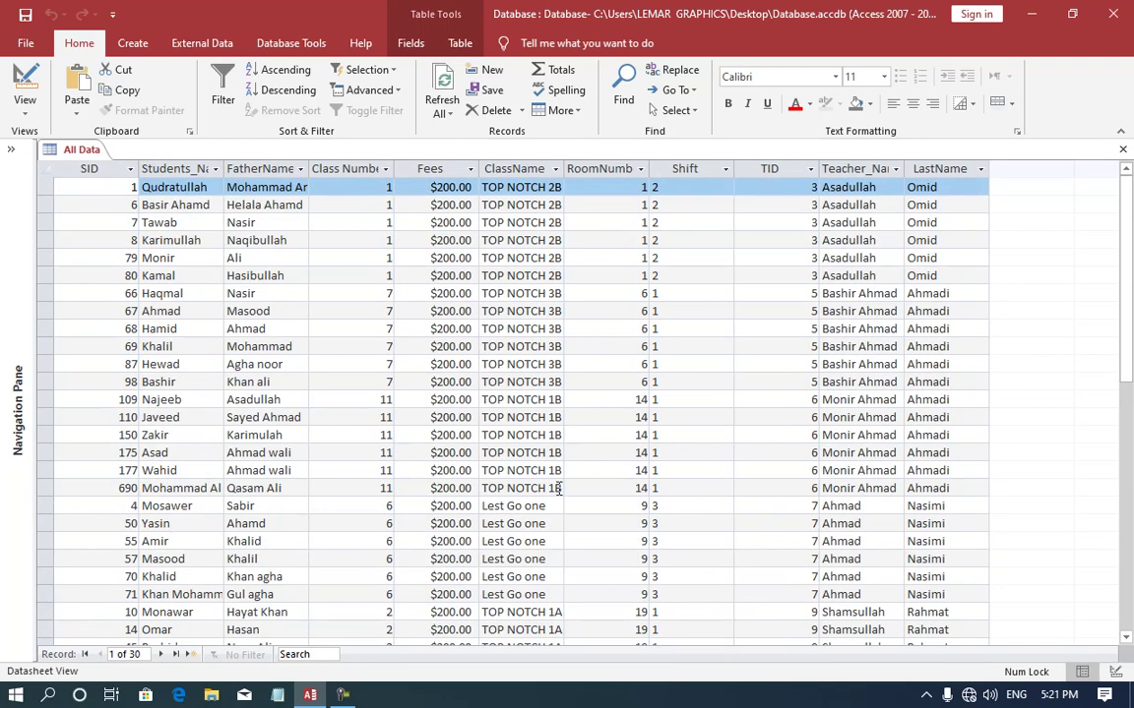
{"action": "key", "text": "ctrl+w"}
{"action": "left_click", "coordinate": [11, 149]}
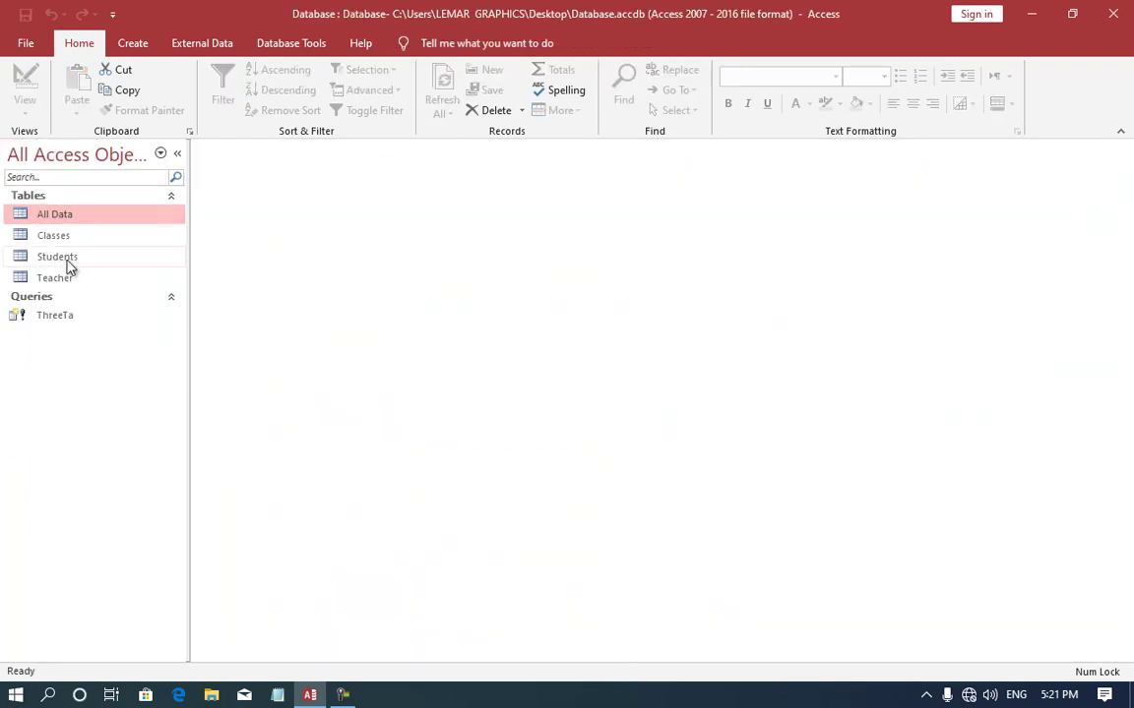
{"action": "left_click", "coordinate": [56, 320]}
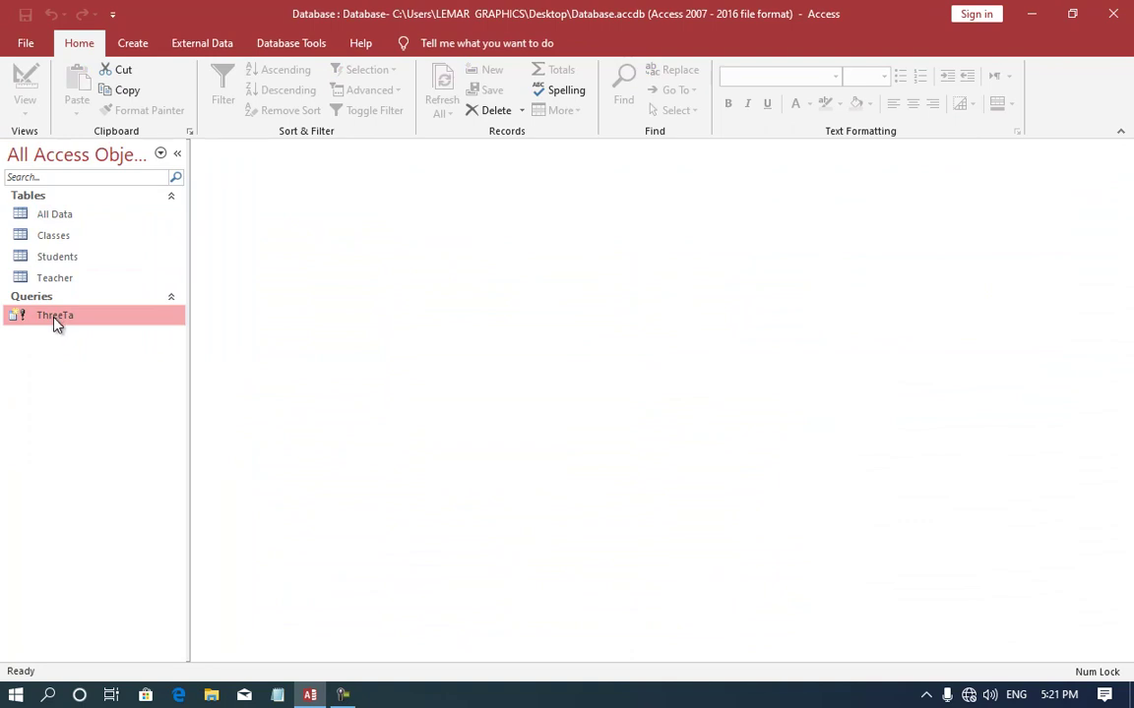
{"action": "left_click", "coordinate": [46, 221]}
{"action": "key", "text": "Delete"}
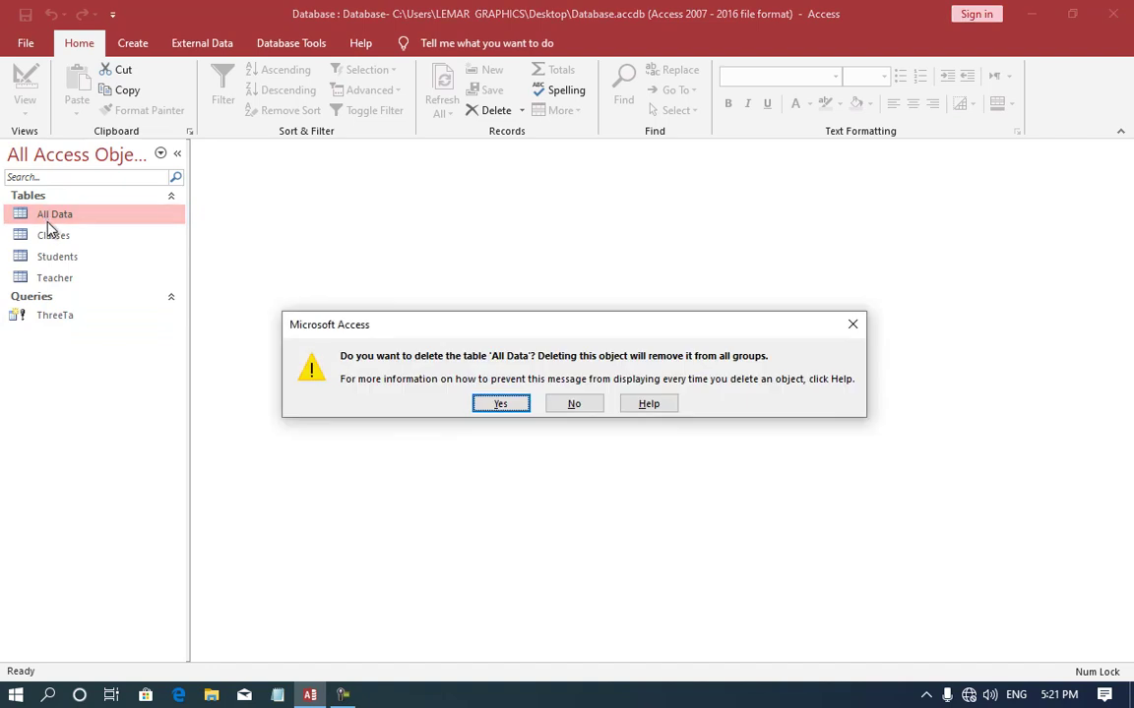
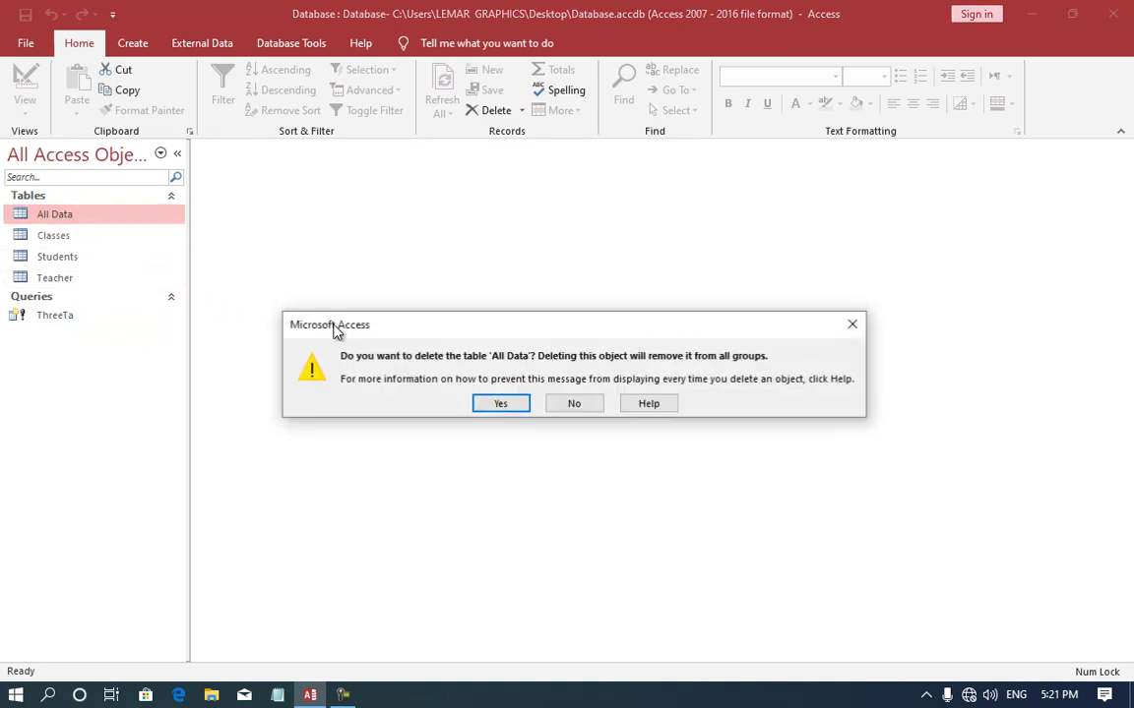
Step: Delete the All Data table and open the ThreeTa query in Design View
{"action": "left_click", "coordinate": [494, 406]}
{"action": "left_click", "coordinate": [59, 294]}
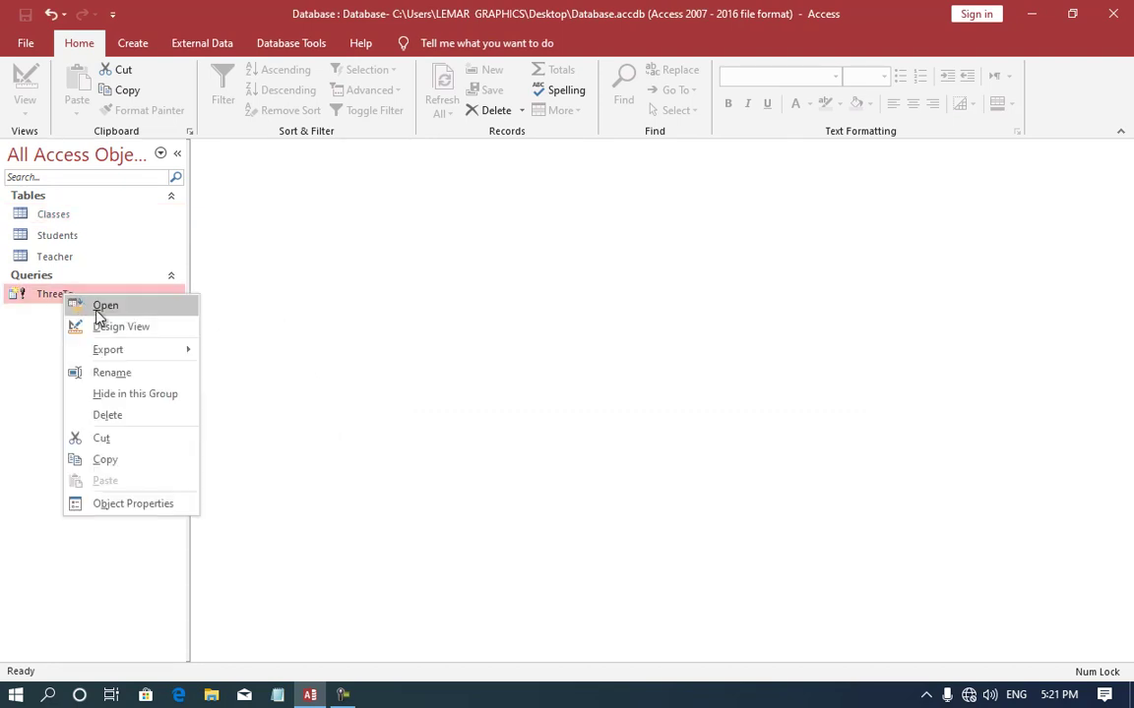
{"action": "left_click", "coordinate": [103, 327]}
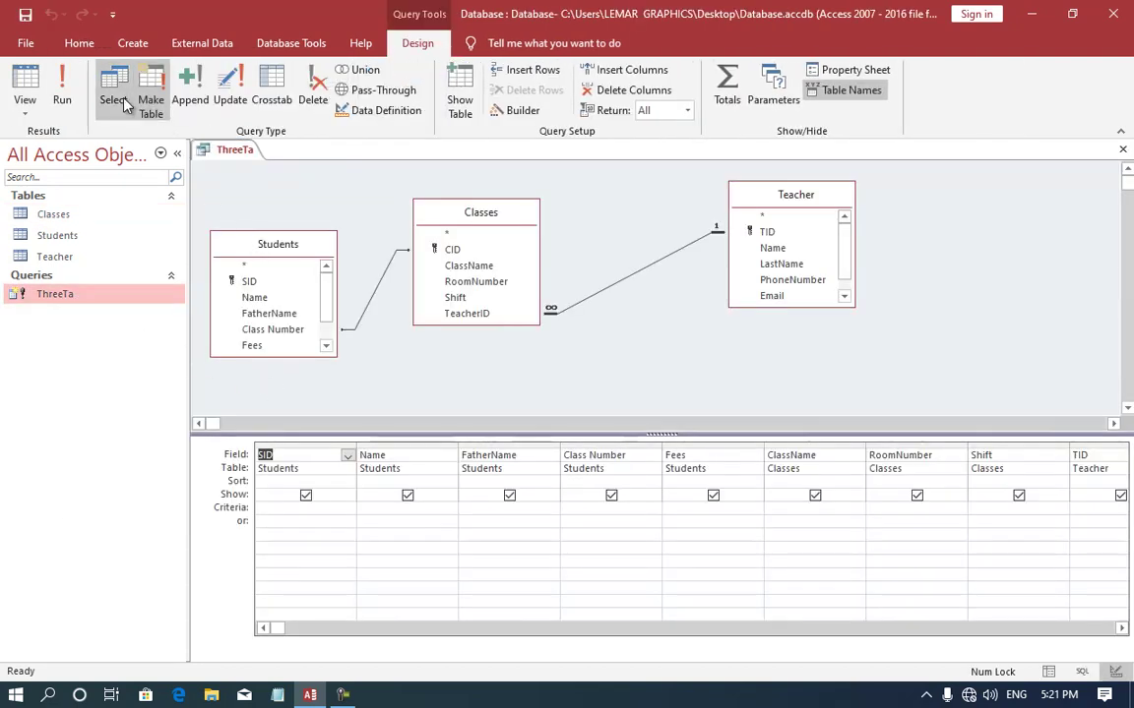
Step: Make ThreeTa a make-table query that creates All Data in Documents\re.accdb
{"action": "left_click", "coordinate": [150, 87]}
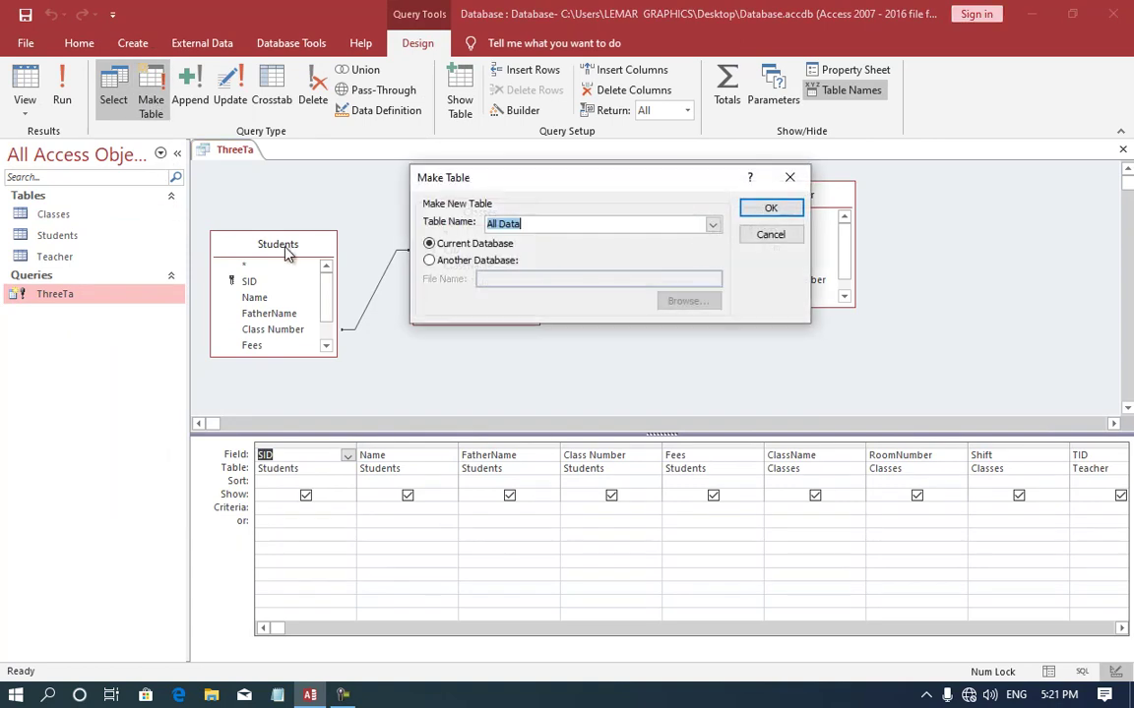
{"action": "left_click", "coordinate": [481, 261]}
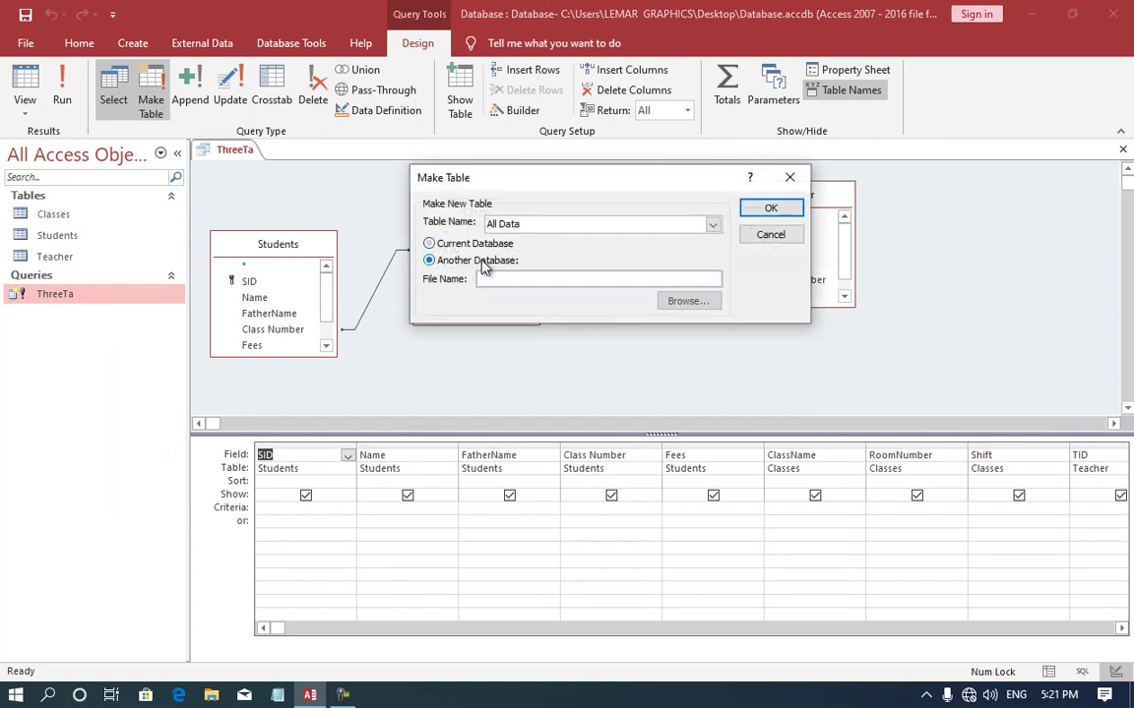
{"action": "left_click", "coordinate": [689, 301]}
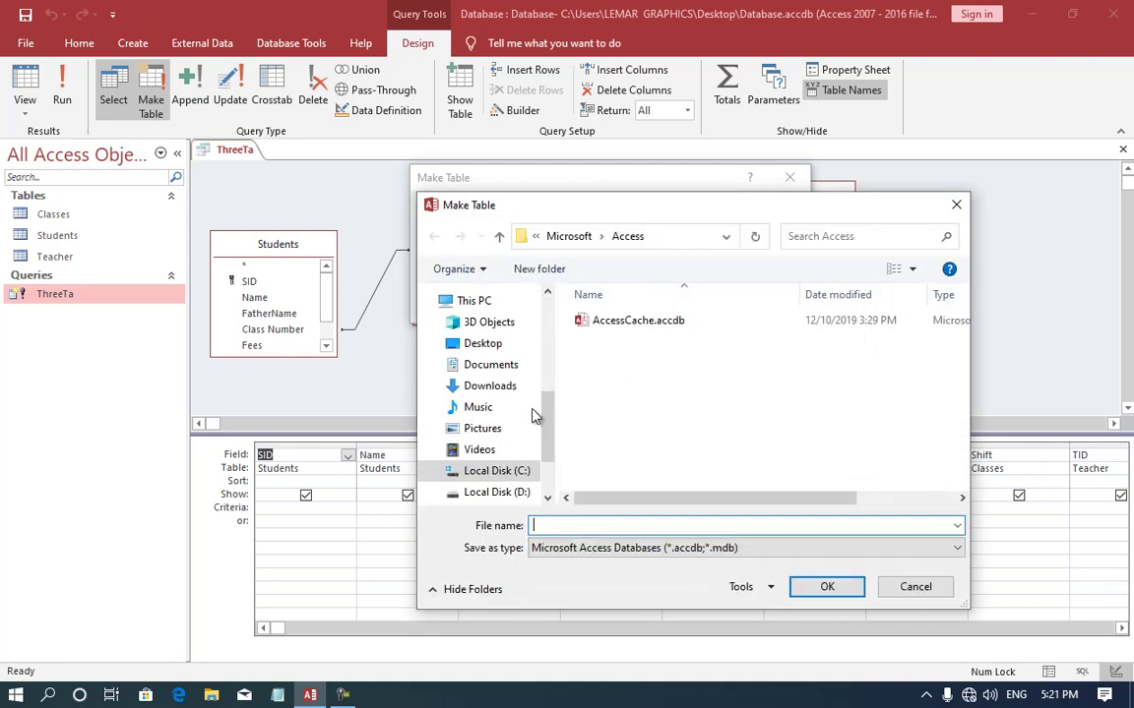
{"action": "left_click", "coordinate": [529, 375]}
{"action": "scroll", "coordinate": [652, 394], "scroll_direction": "down", "scroll_amount": 5}
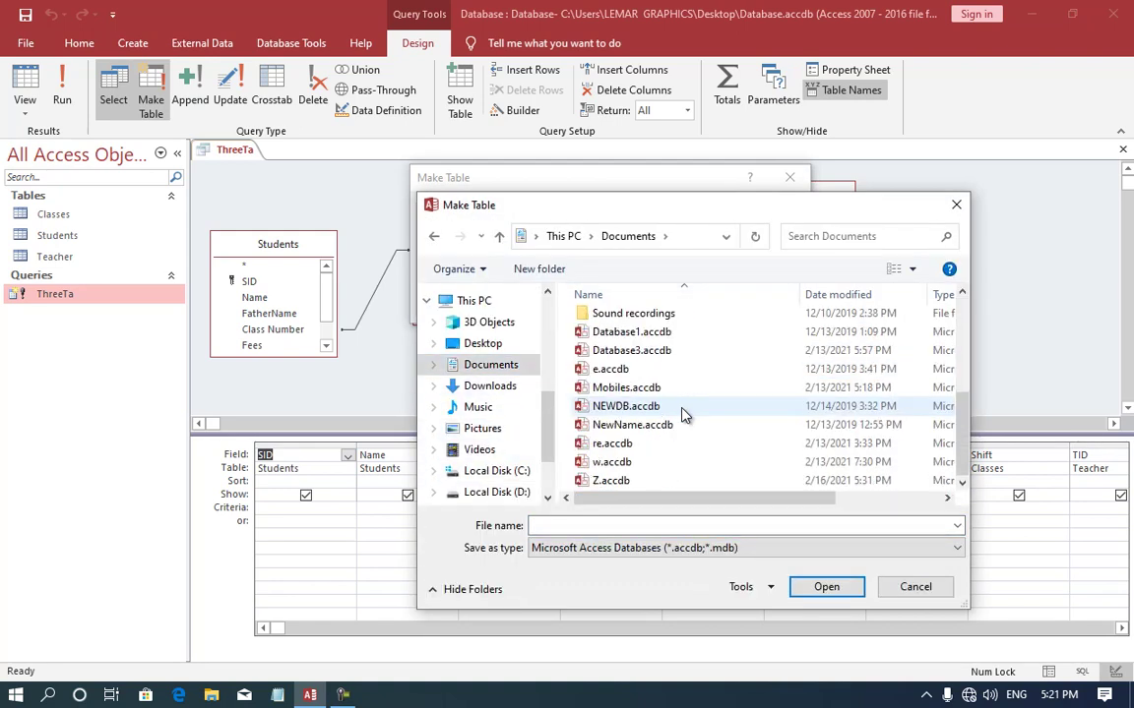
{"action": "left_click", "coordinate": [622, 448]}
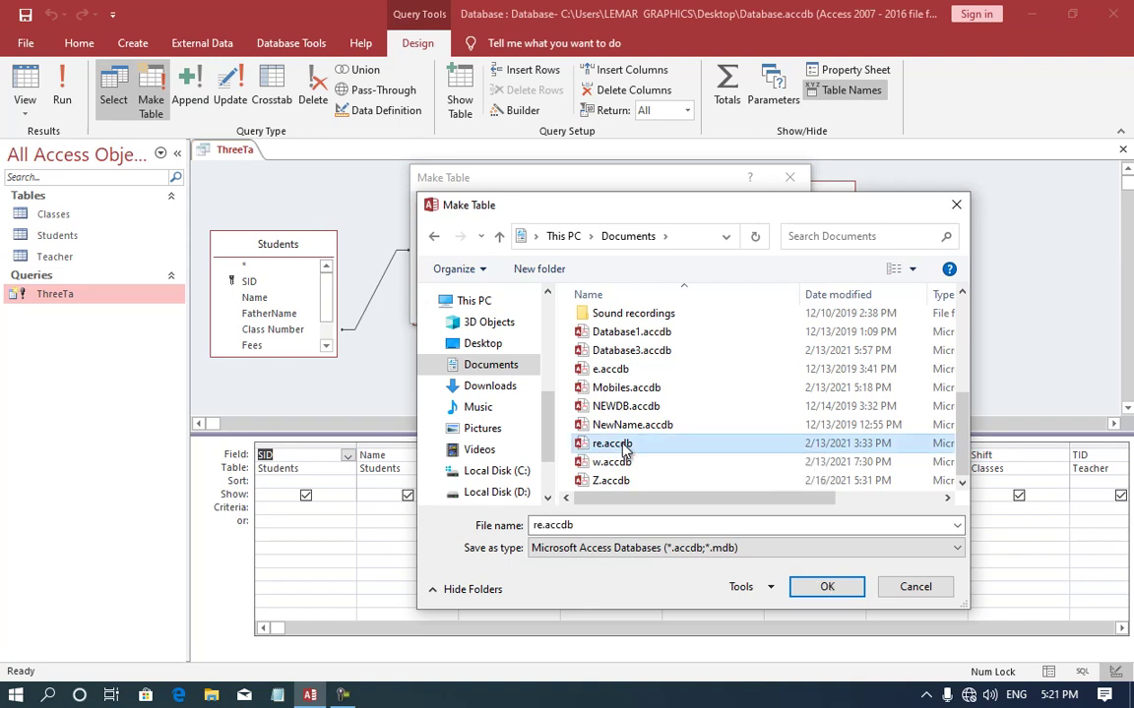
{"action": "left_click", "coordinate": [823, 588]}
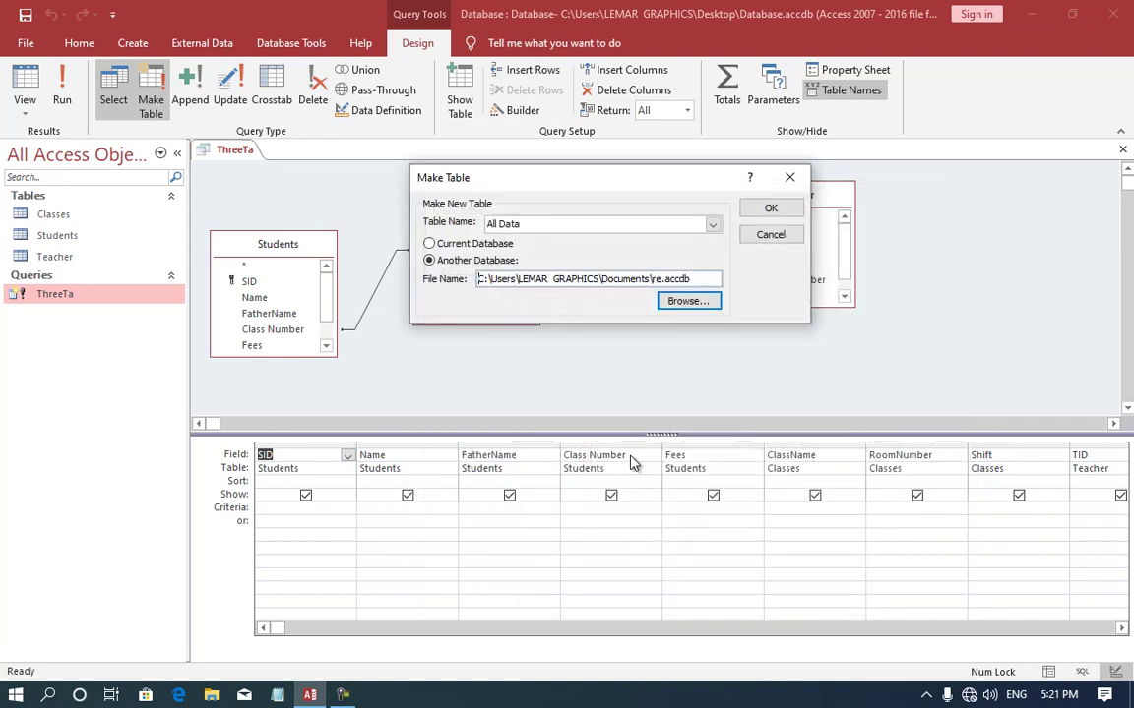
{"action": "left_click", "coordinate": [764, 210]}
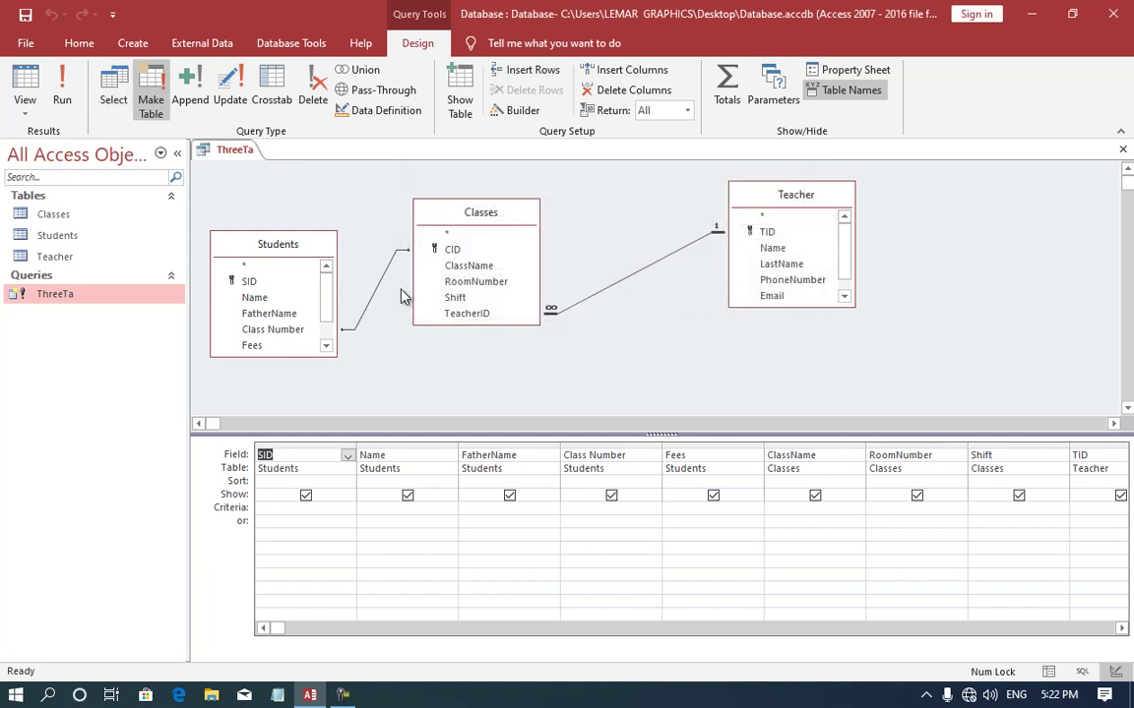
{"action": "key", "text": "ctrl+w"}
Step: Run ThreeTa, accepting both prompts to paste 30 rows into All Data, then open File Explorer
{"action": "double_click", "coordinate": [122, 297]}
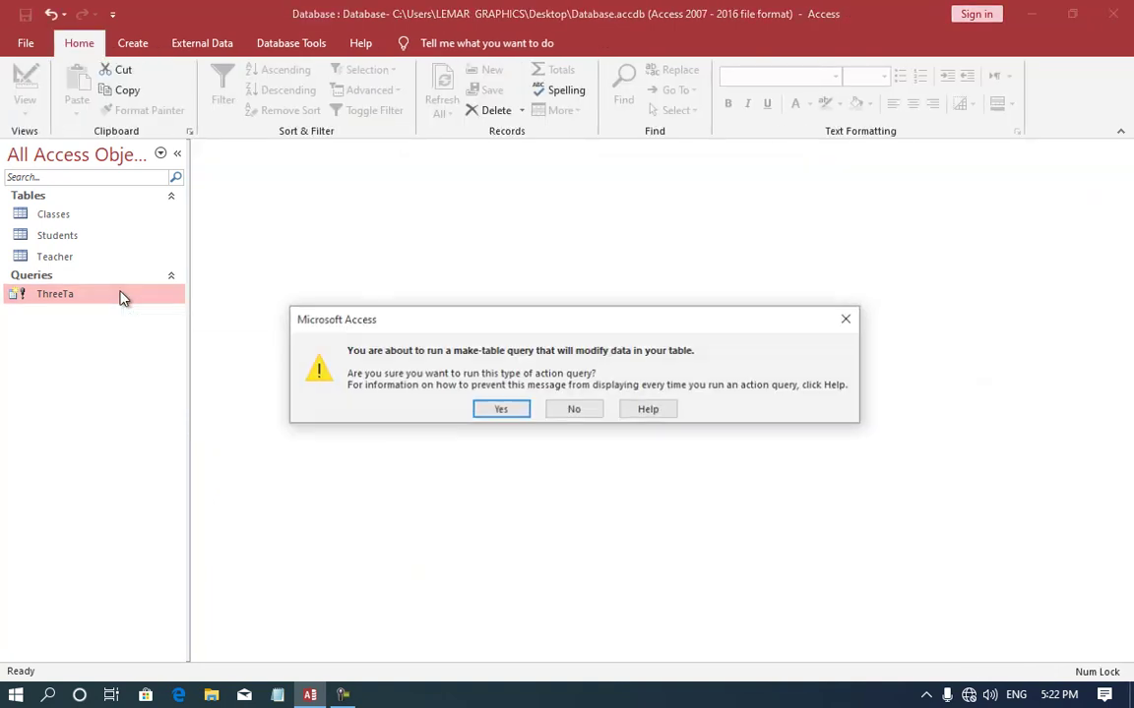
{"action": "left_click", "coordinate": [509, 411]}
{"action": "left_click", "coordinate": [531, 413]}
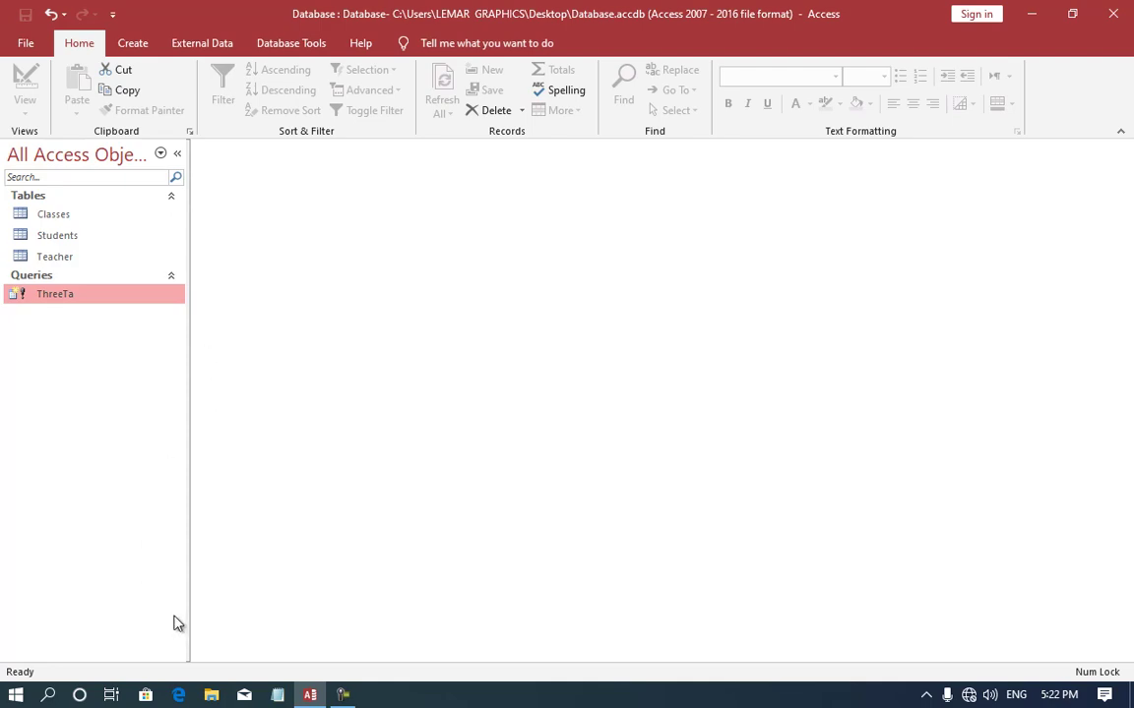
{"action": "key", "text": "super+e"}
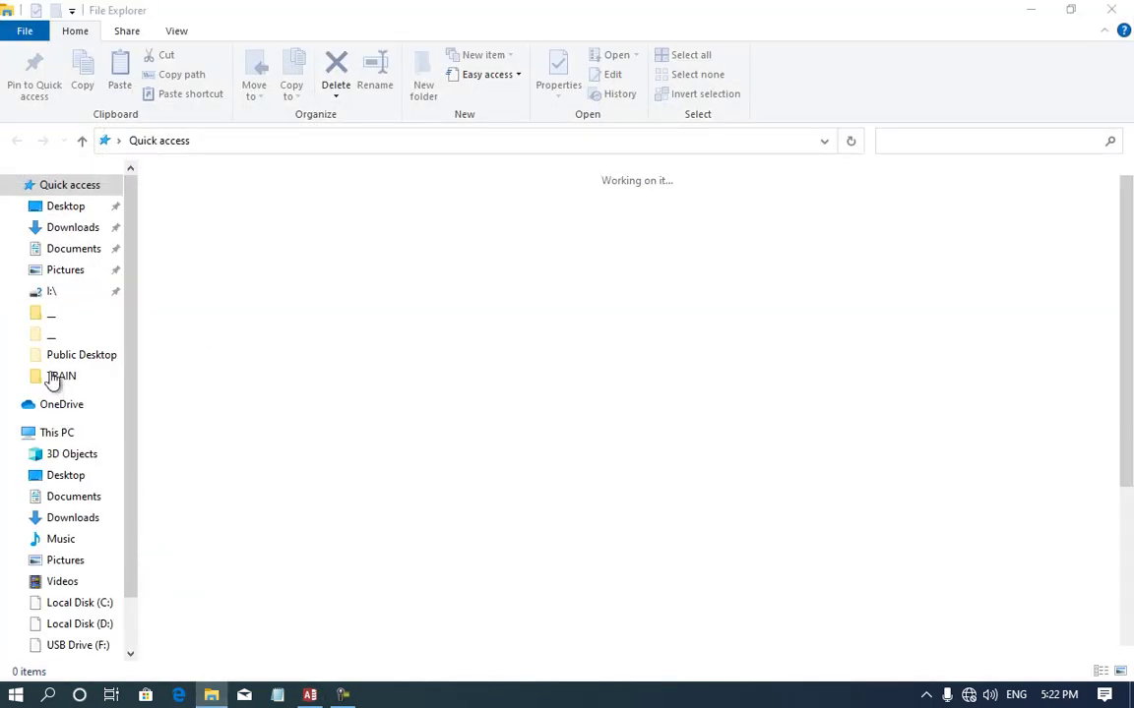
Step: Open re.accdb from the Documents folder in Access
{"action": "left_click", "coordinate": [59, 249]}
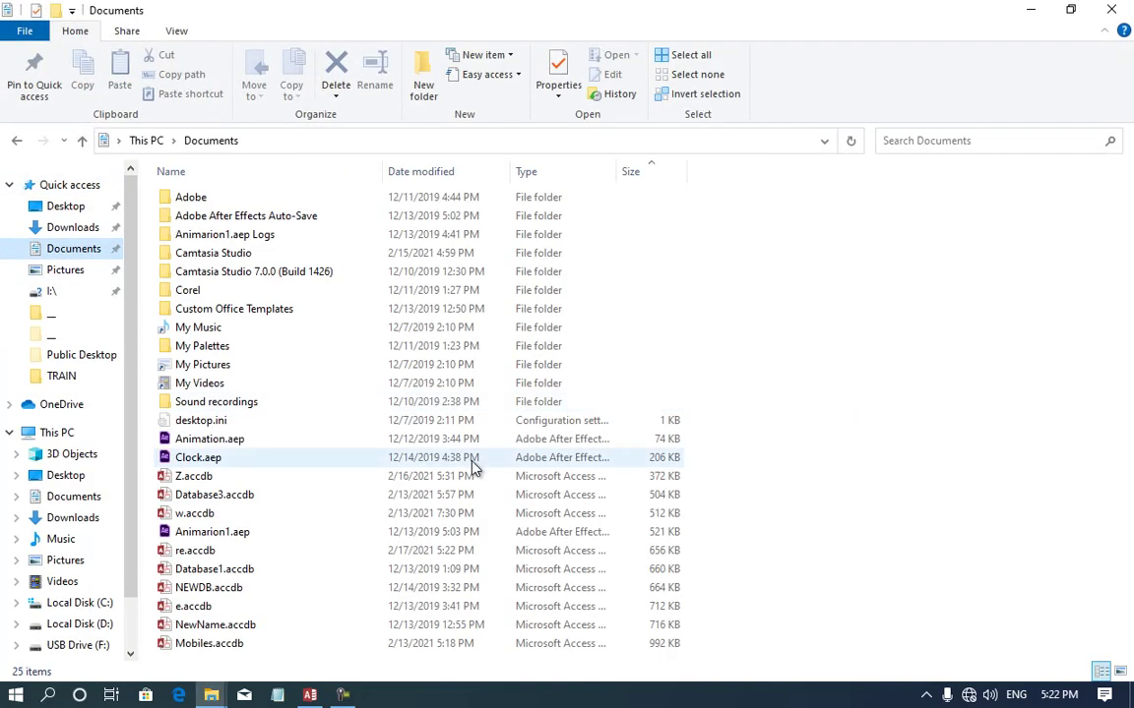
{"action": "left_click", "coordinate": [469, 476]}
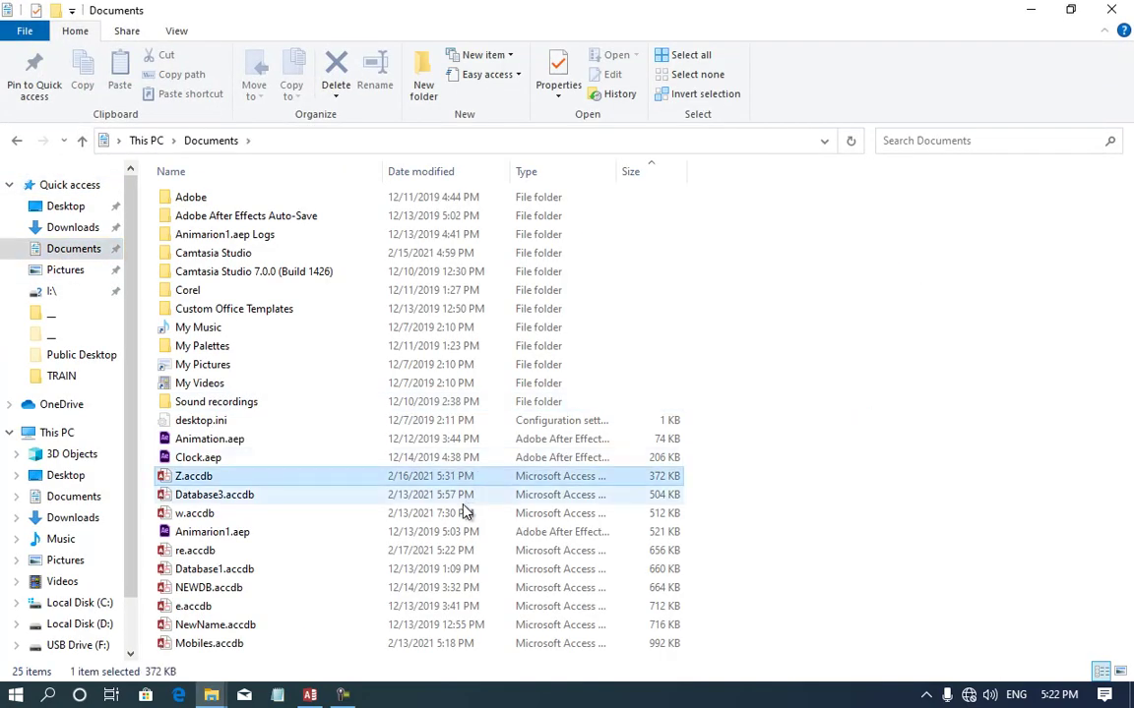
{"action": "double_click", "coordinate": [205, 575]}
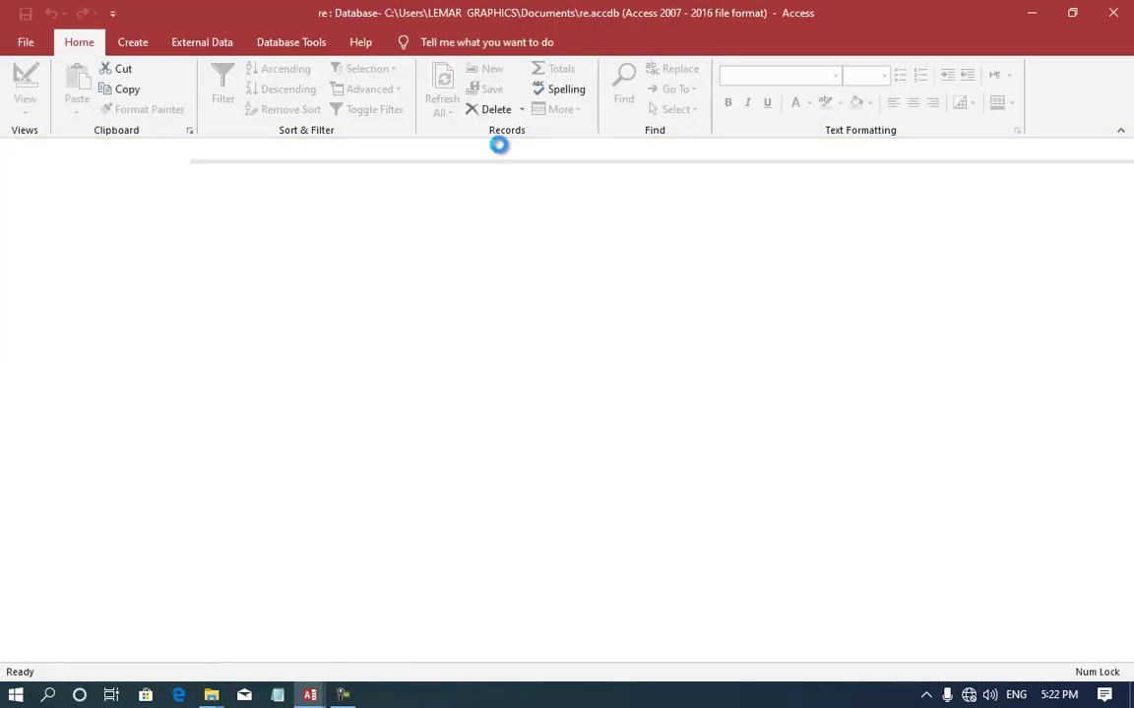
Step: View the 30 copied student records in re.accdb's All Data table, then close it
{"action": "double_click", "coordinate": [59, 214]}
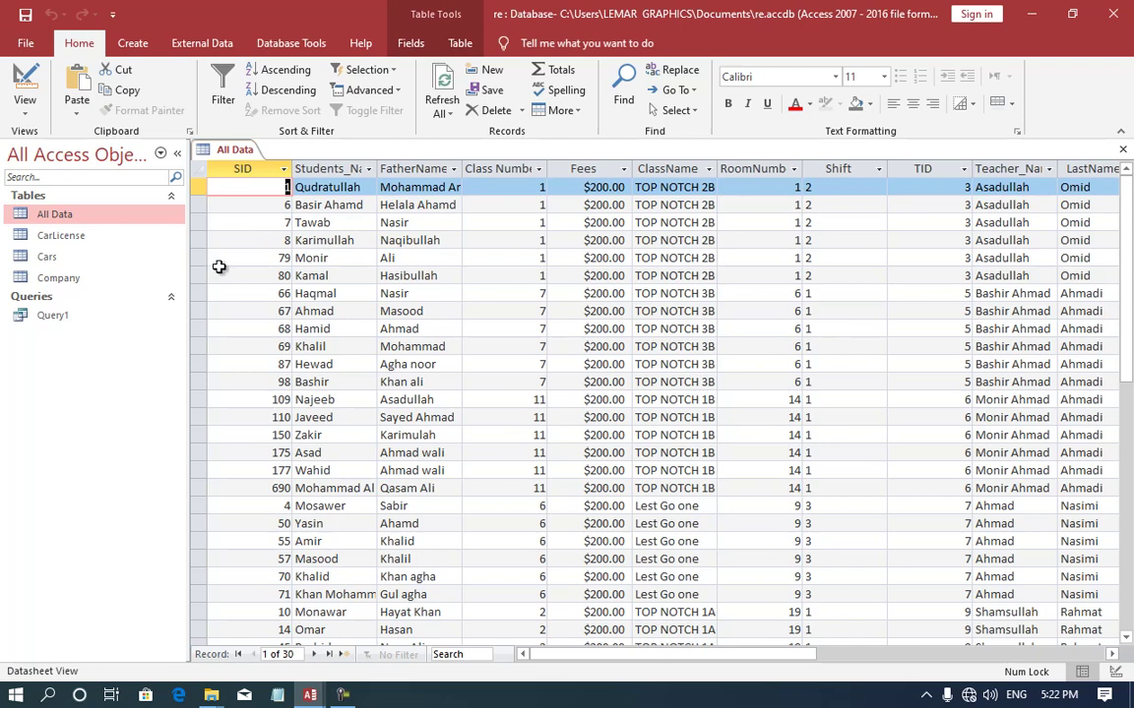
{"action": "key", "text": "ctrl+w"}
Step: Create a new query design on the All Data table with the SID and Fees fields
{"action": "left_click", "coordinate": [132, 43]}
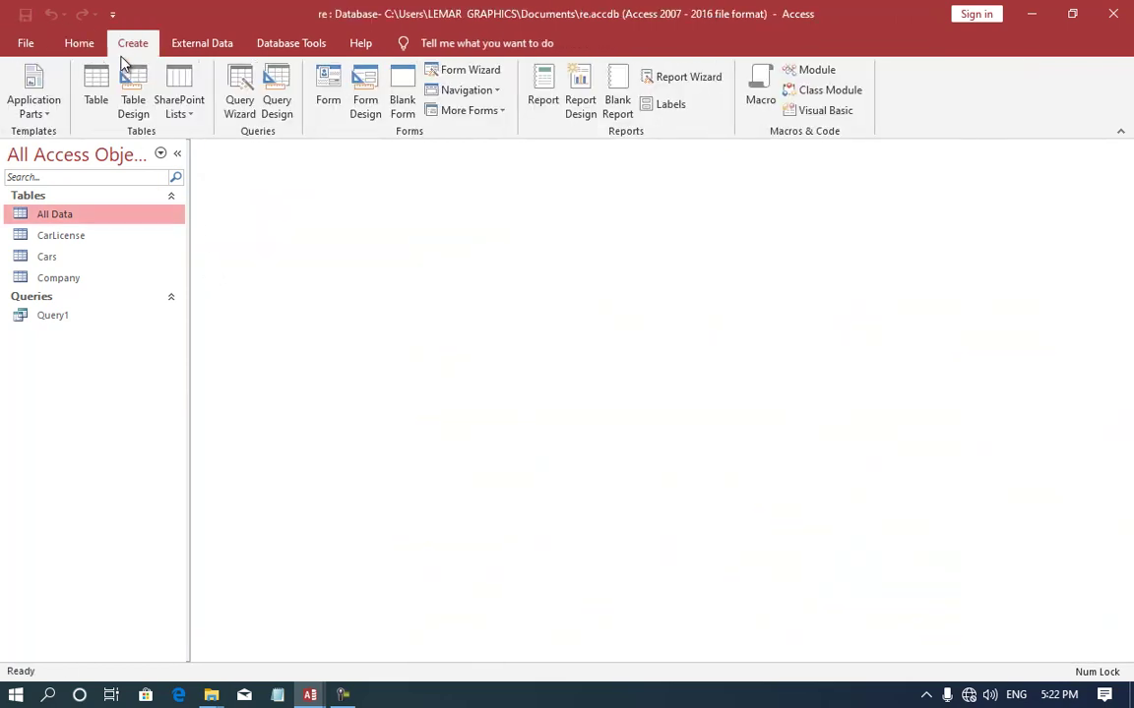
{"action": "left_click", "coordinate": [274, 100]}
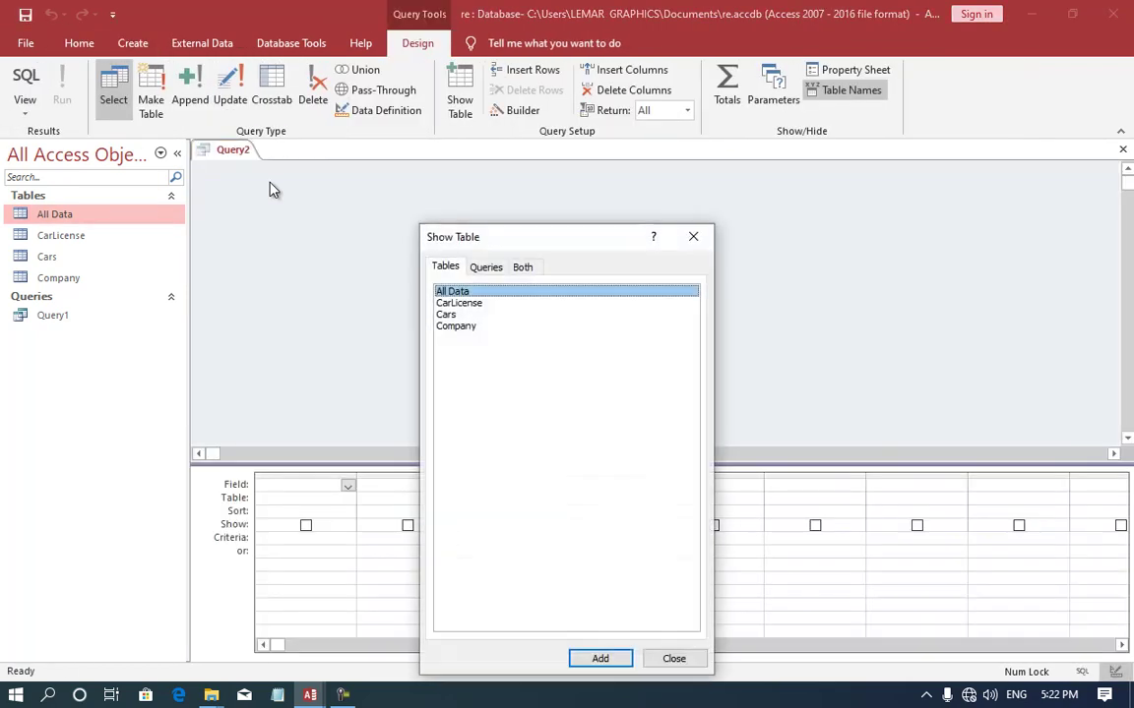
{"action": "left_click", "coordinate": [459, 303]}
{"action": "double_click", "coordinate": [452, 291]}
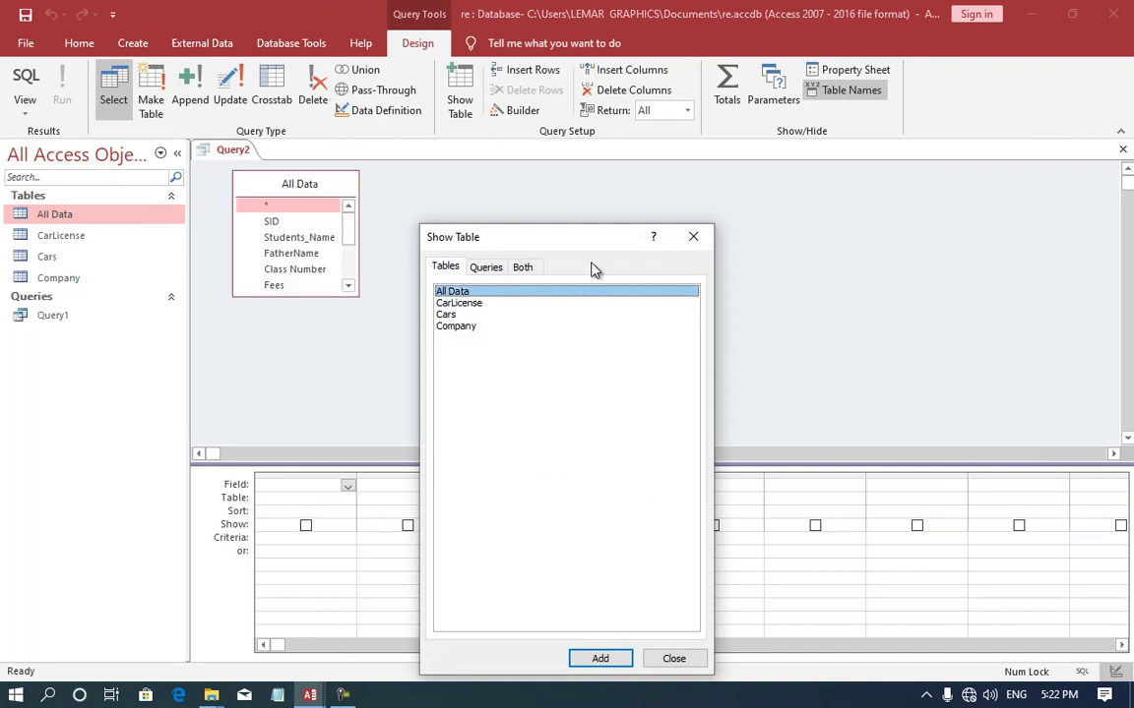
{"action": "left_click", "coordinate": [693, 236]}
{"action": "double_click", "coordinate": [283, 222]}
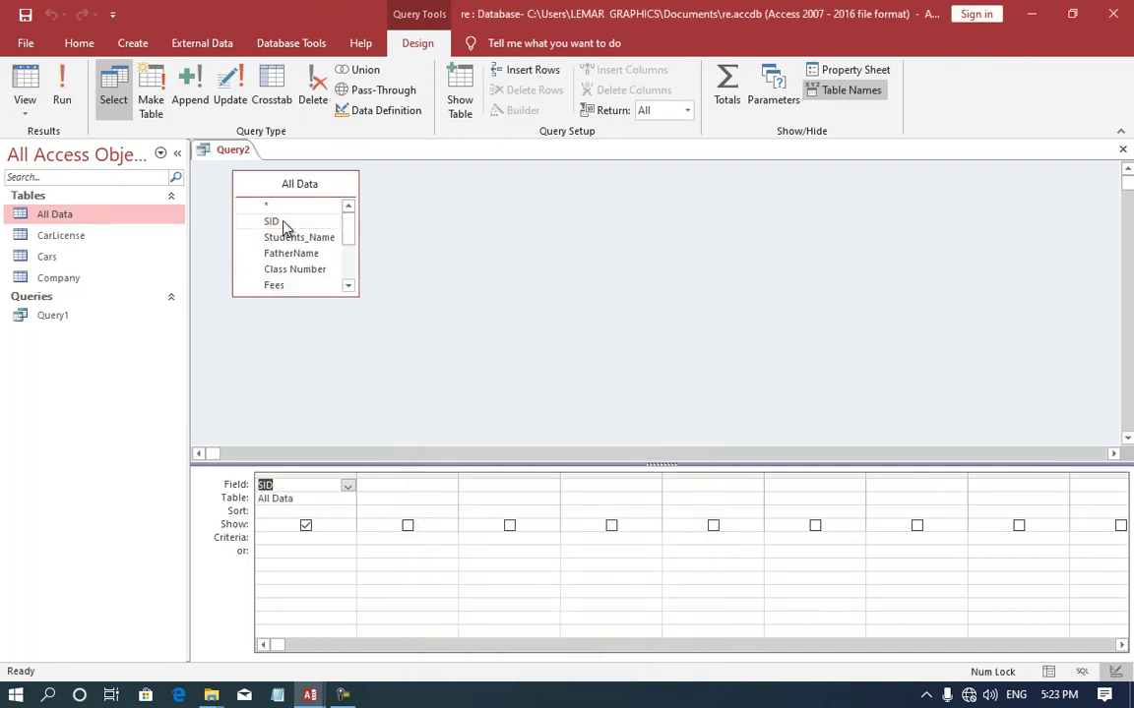
{"action": "double_click", "coordinate": [280, 287]}
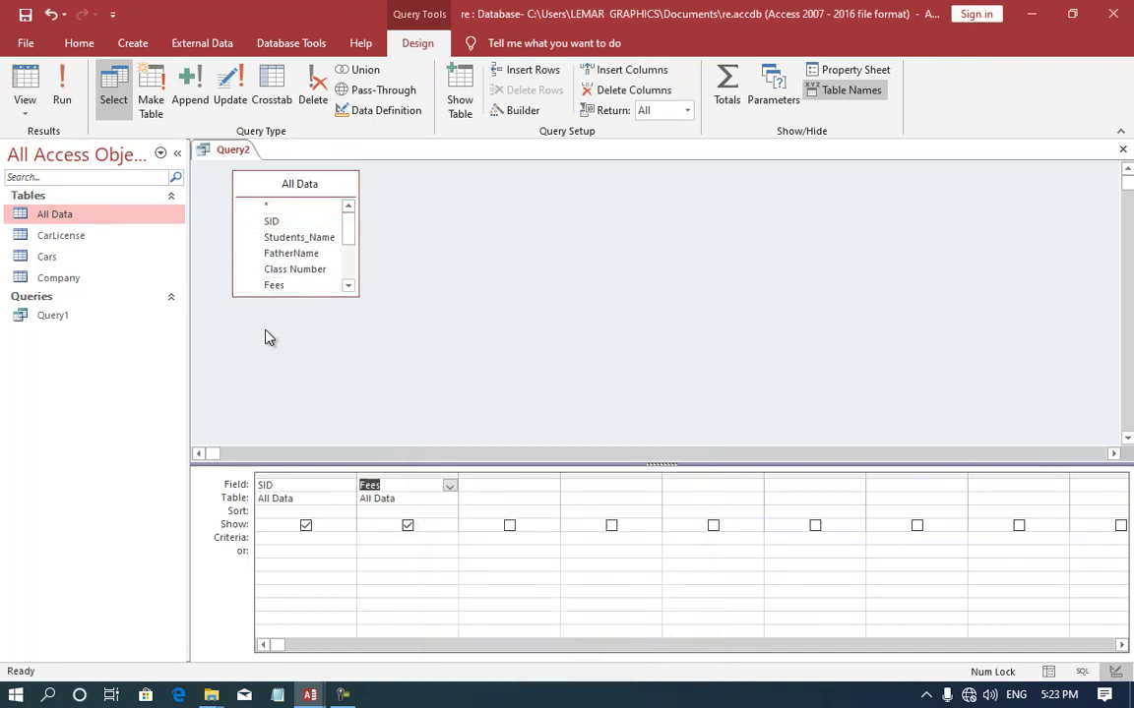
Step: Make it a make-table query creating an IDFESS table in Desktop\Database.accdb
{"action": "left_click", "coordinate": [155, 110]}
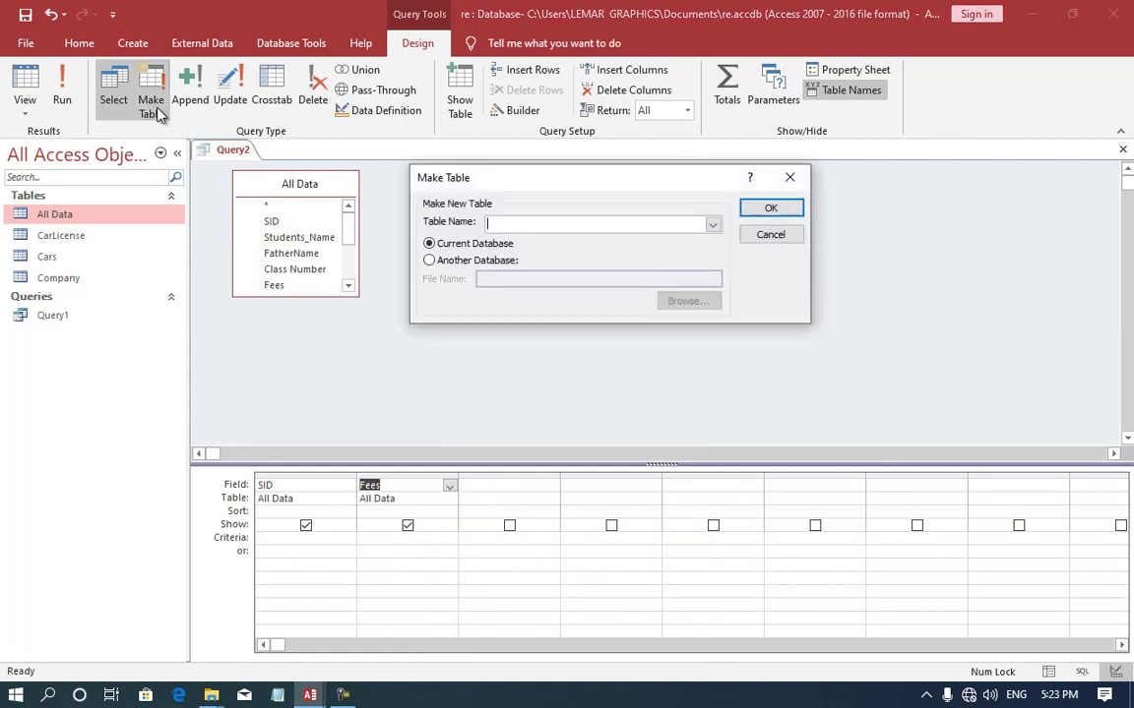
{"action": "left_click", "coordinate": [430, 261]}
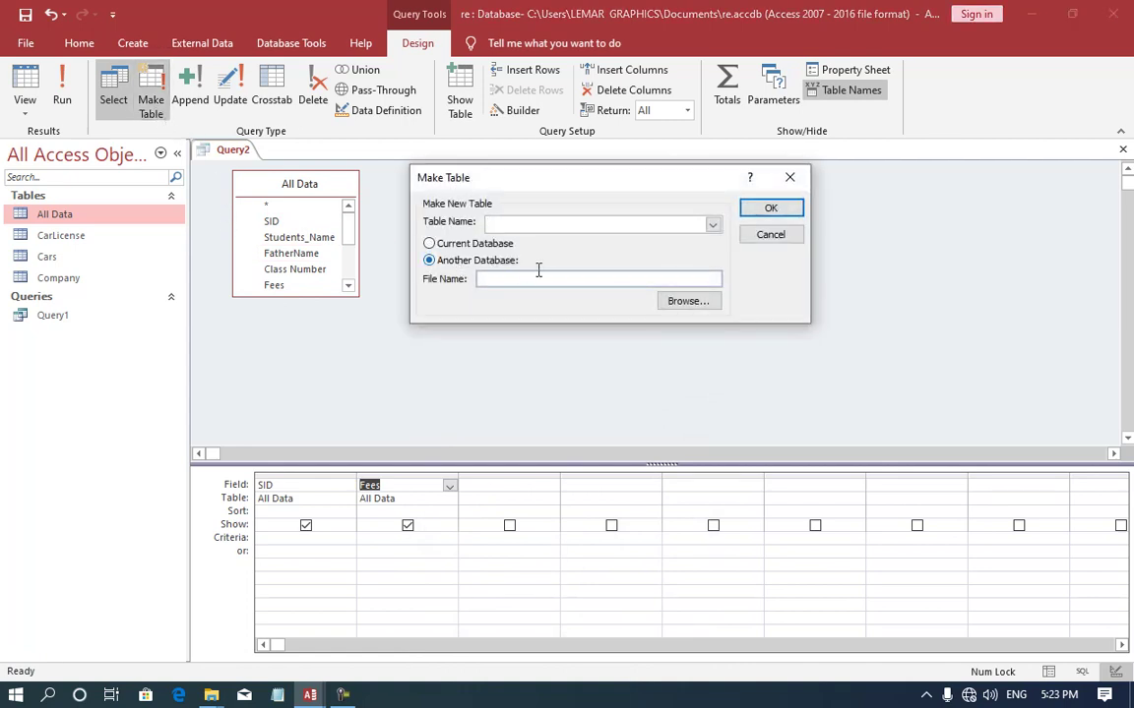
{"action": "left_click", "coordinate": [691, 303]}
{"action": "scroll", "coordinate": [560, 394], "scroll_direction": "down", "scroll_amount": 5}
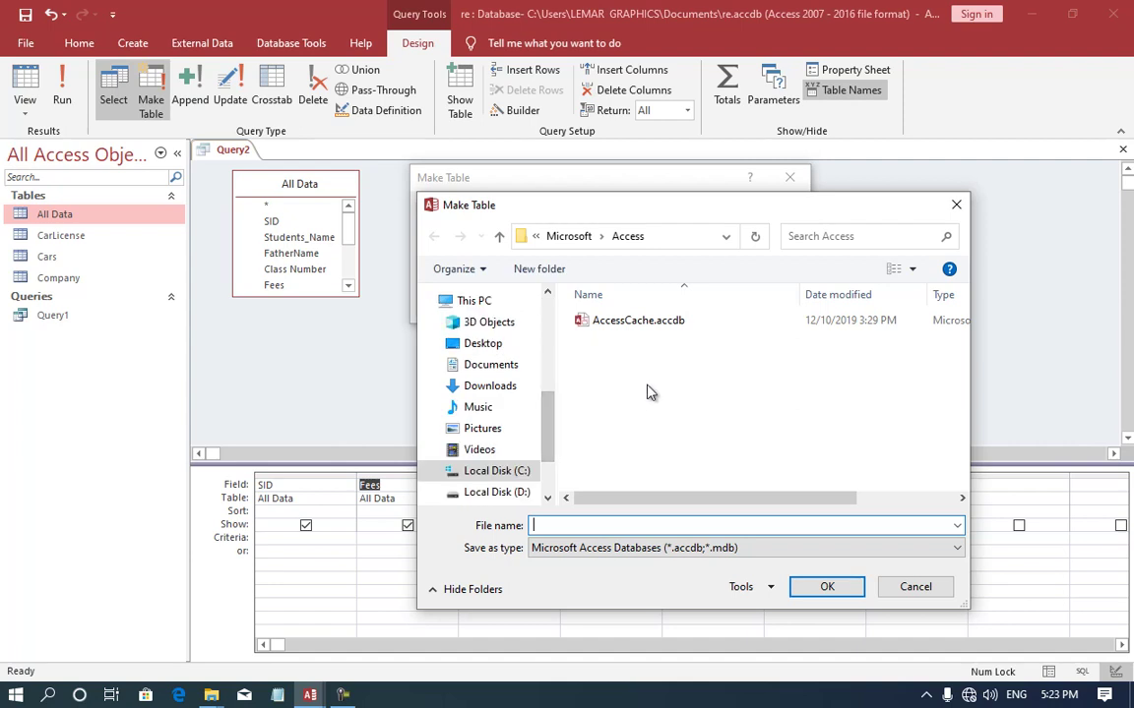
{"action": "left_click", "coordinate": [492, 345]}
{"action": "scroll", "coordinate": [677, 382], "scroll_direction": "down", "scroll_amount": 1}
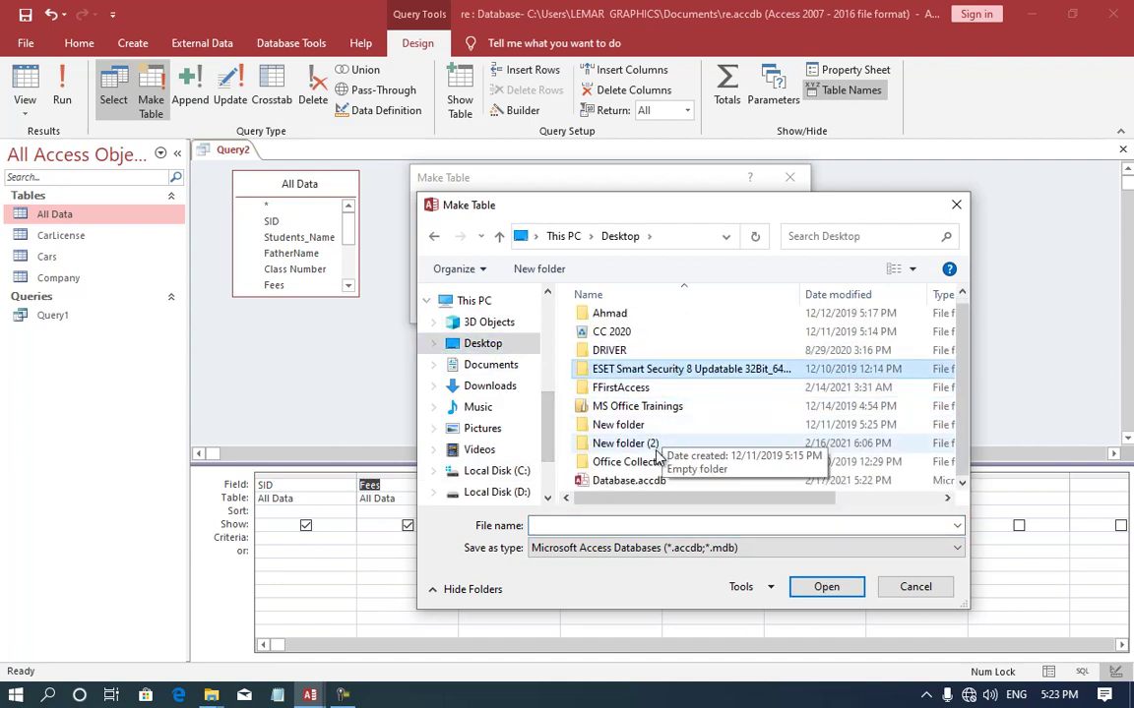
{"action": "left_click", "coordinate": [580, 438]}
{"action": "left_click", "coordinate": [827, 587]}
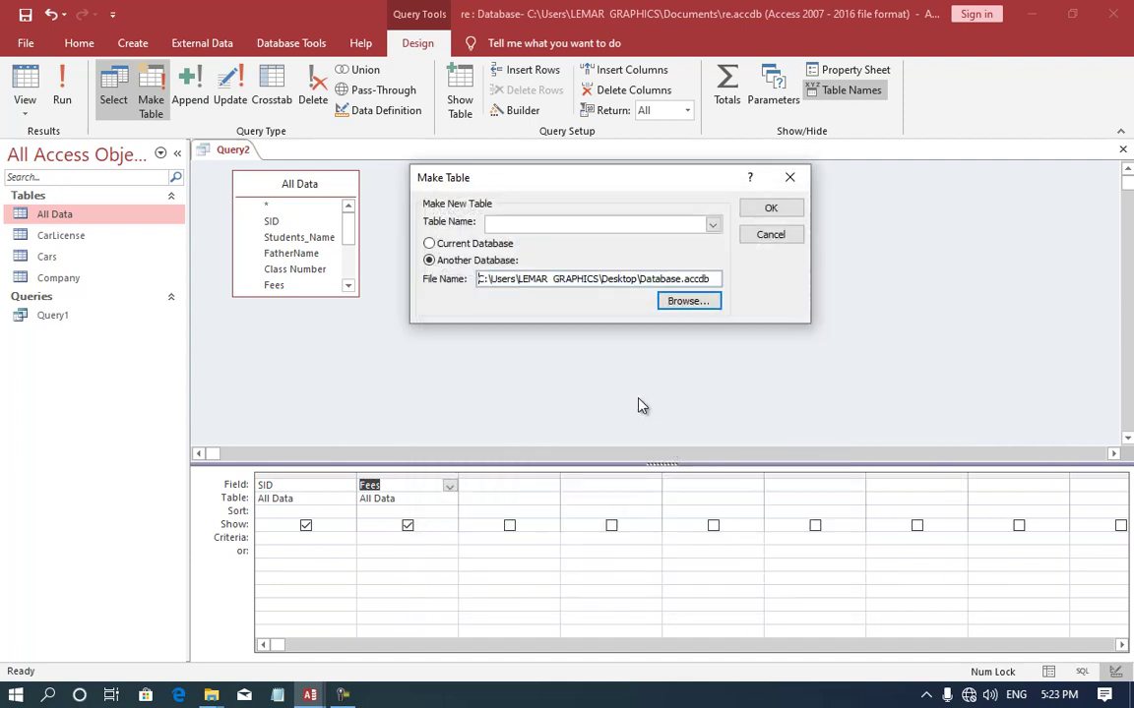
{"action": "left_click", "coordinate": [538, 225]}
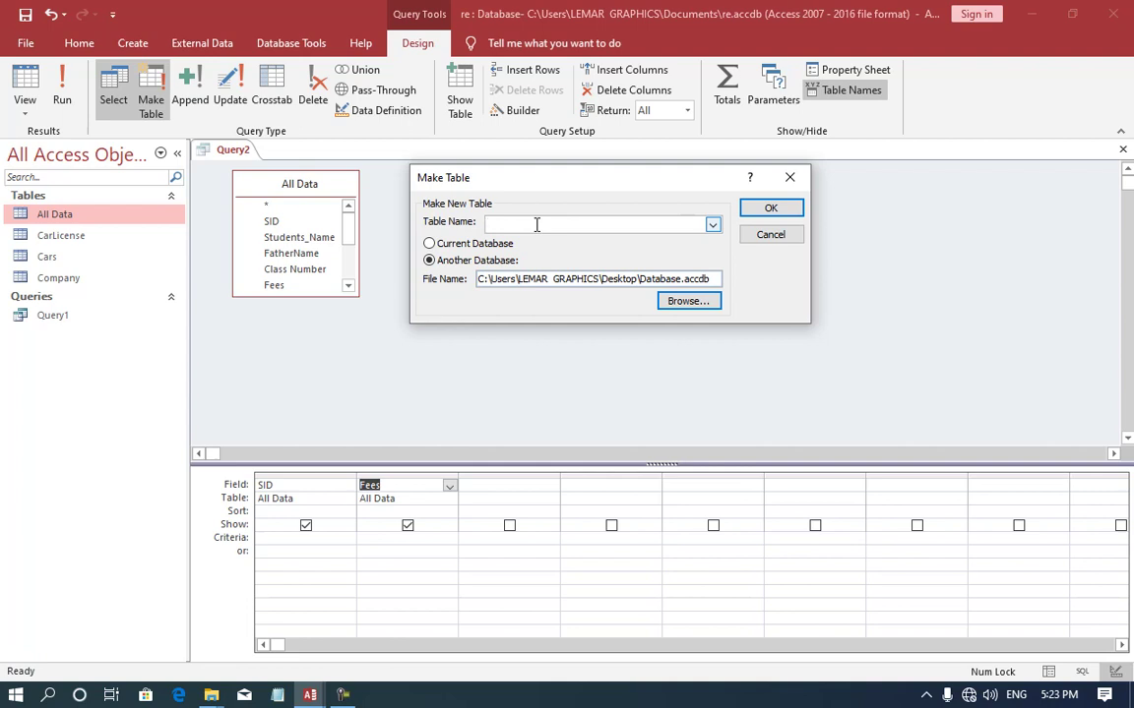
{"action": "type", "text": "ID"}
{"action": "type", "text": "DE"}
{"action": "key", "text": "BackSpace"}
{"action": "key", "text": "BackSpace"}
{"action": "type", "text": "FESS"}
{"action": "left_click", "coordinate": [760, 208]}
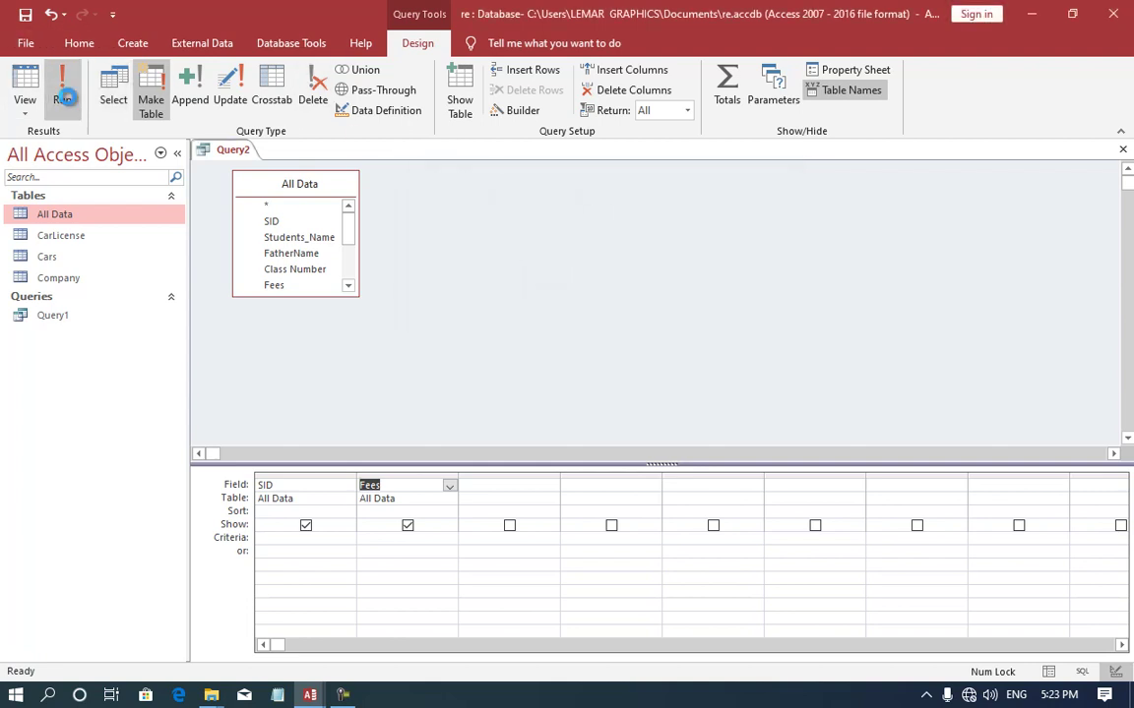
Step: Run Query2 to paste its rows, then check the Database.accdb window and return to Query2
{"action": "left_click", "coordinate": [64, 98]}
{"action": "left_click", "coordinate": [537, 408]}
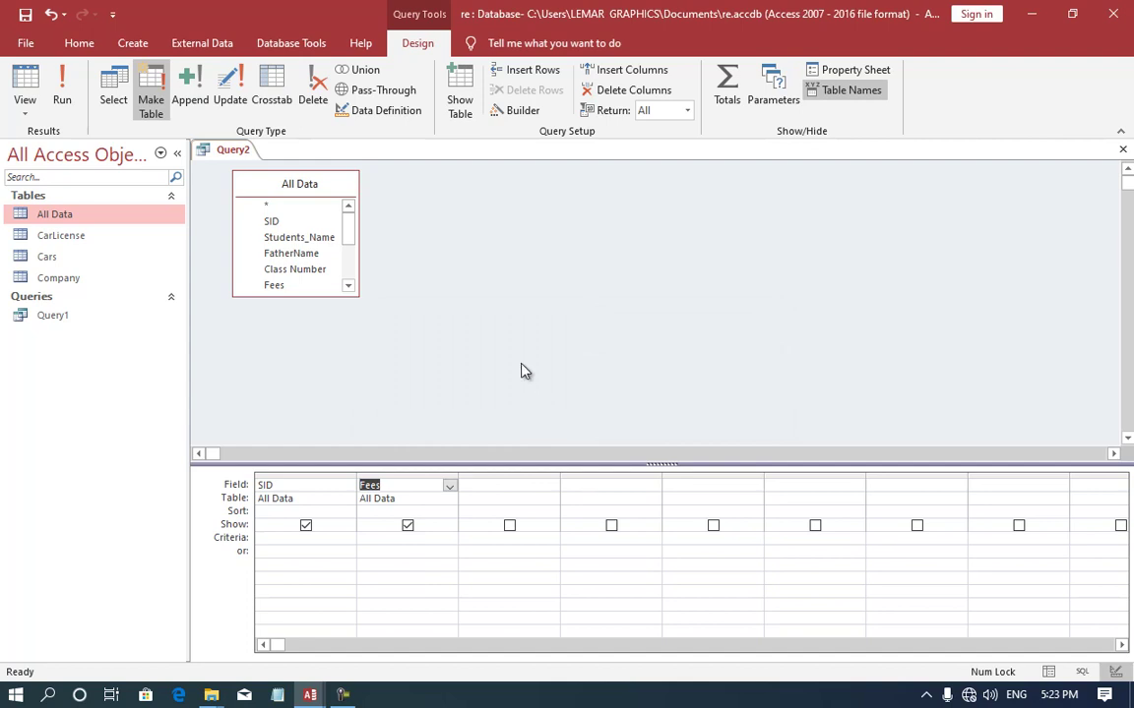
{"action": "left_click", "coordinate": [310, 695]}
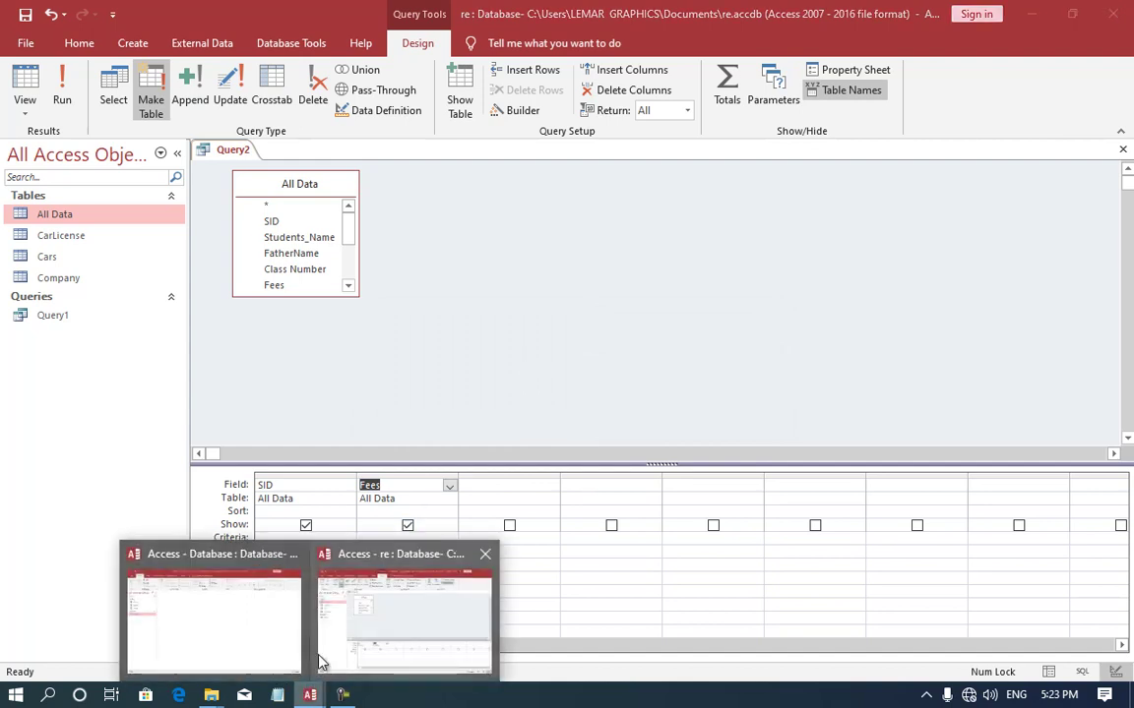
{"action": "left_click", "coordinate": [222, 597]}
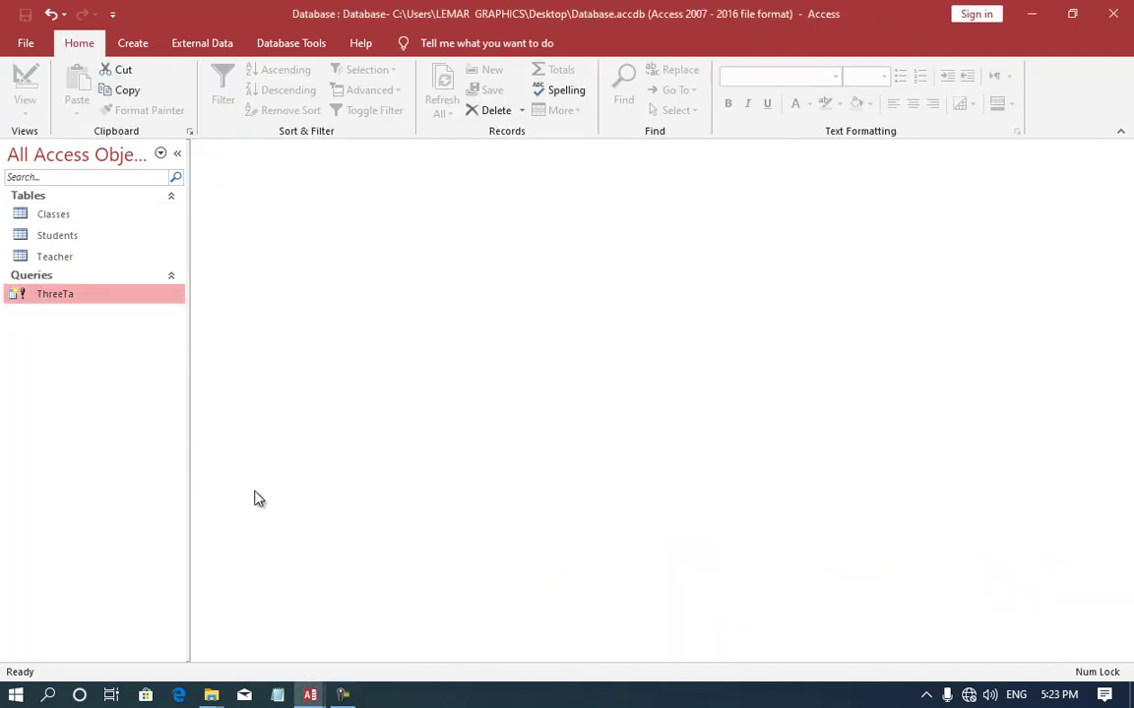
{"action": "key", "text": "super+d"}
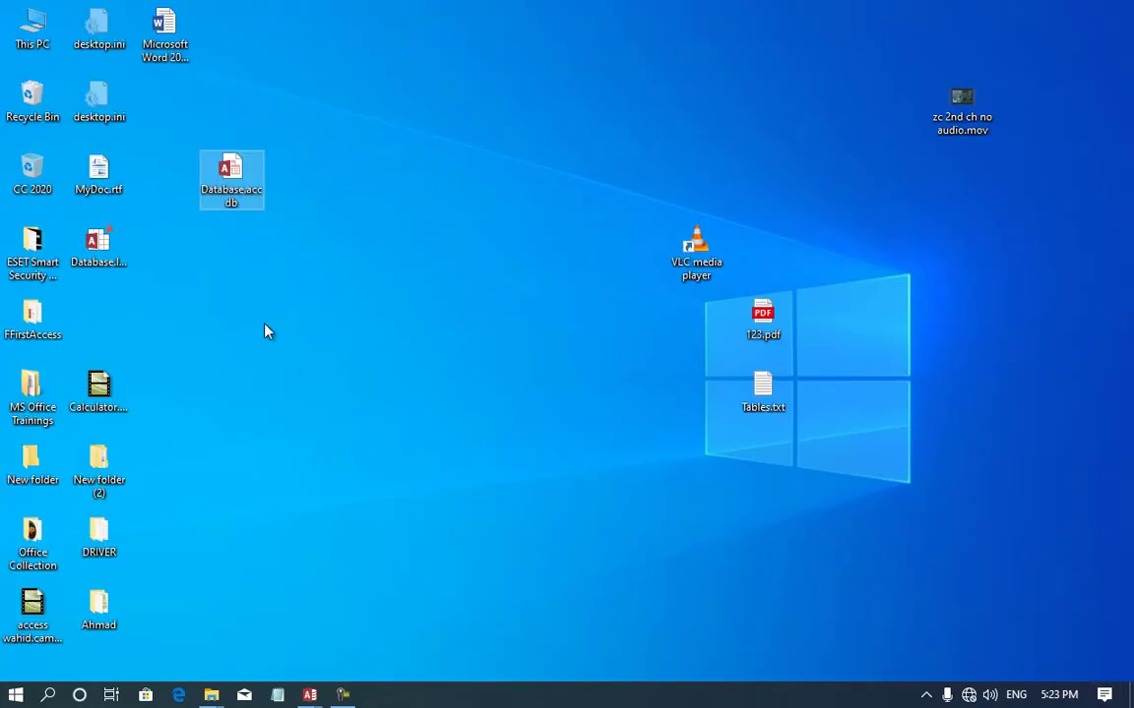
{"action": "left_click", "coordinate": [311, 695]}
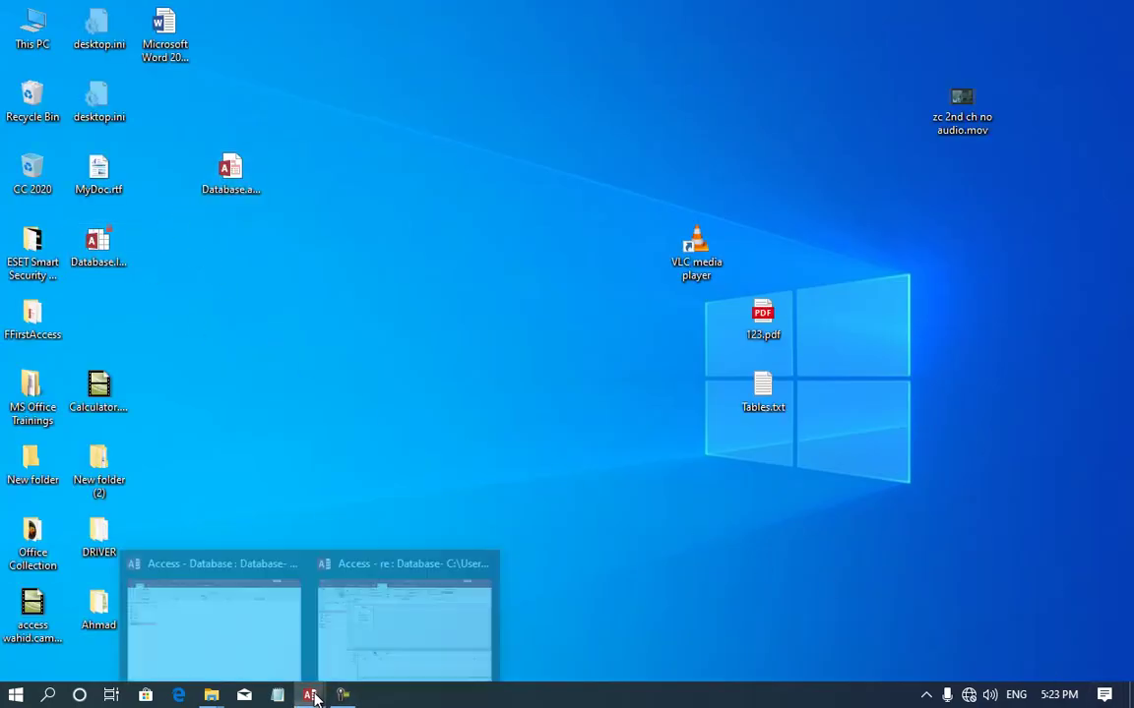
{"action": "left_click", "coordinate": [261, 597]}
{"action": "key", "text": "super+d"}
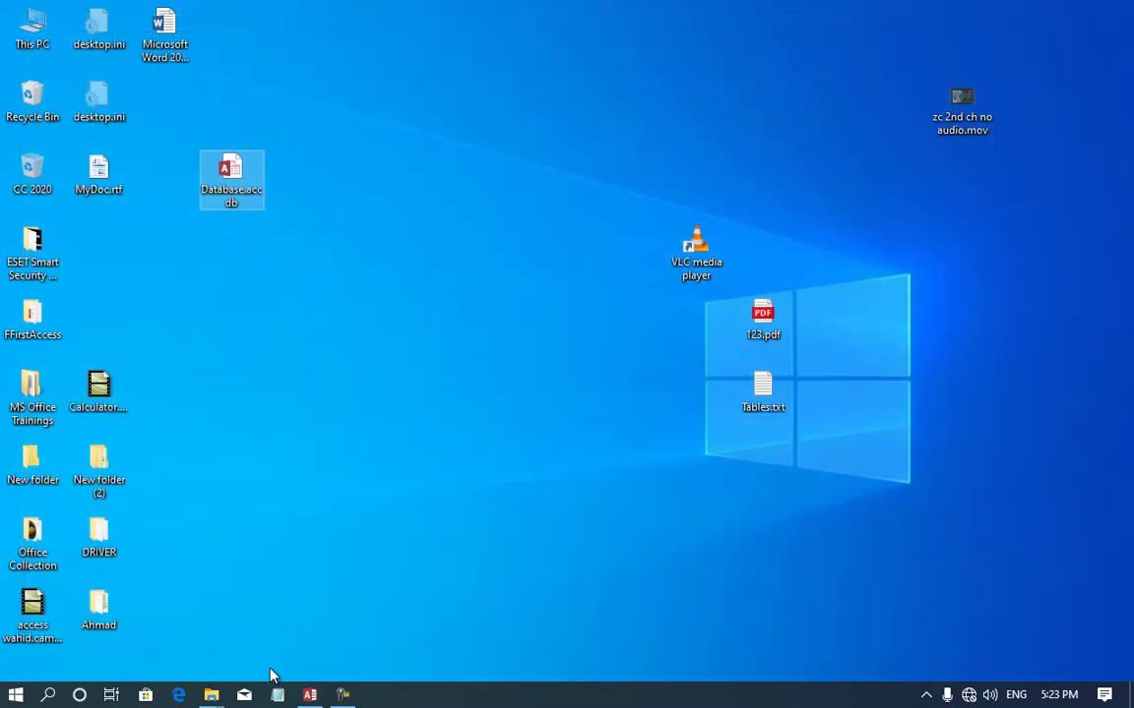
{"action": "key", "text": "super+d"}
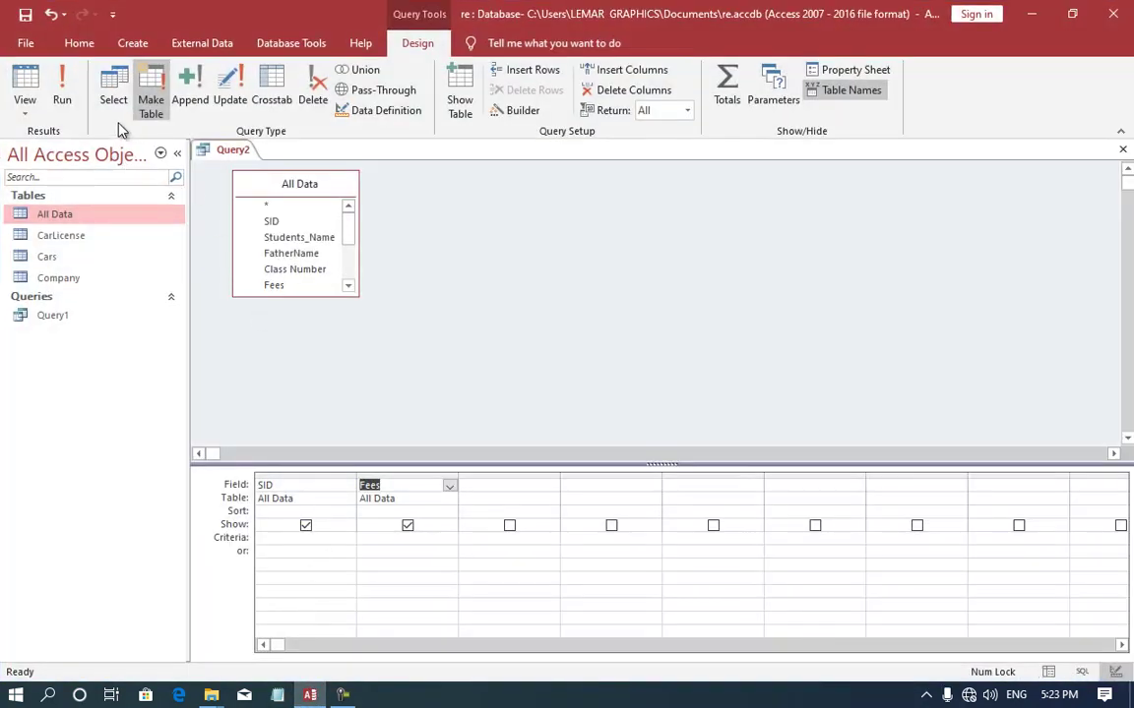
Step: Rerun Query2, replacing IDFESS with 30 rows, then close re without saving Query2
{"action": "left_click", "coordinate": [61, 89]}
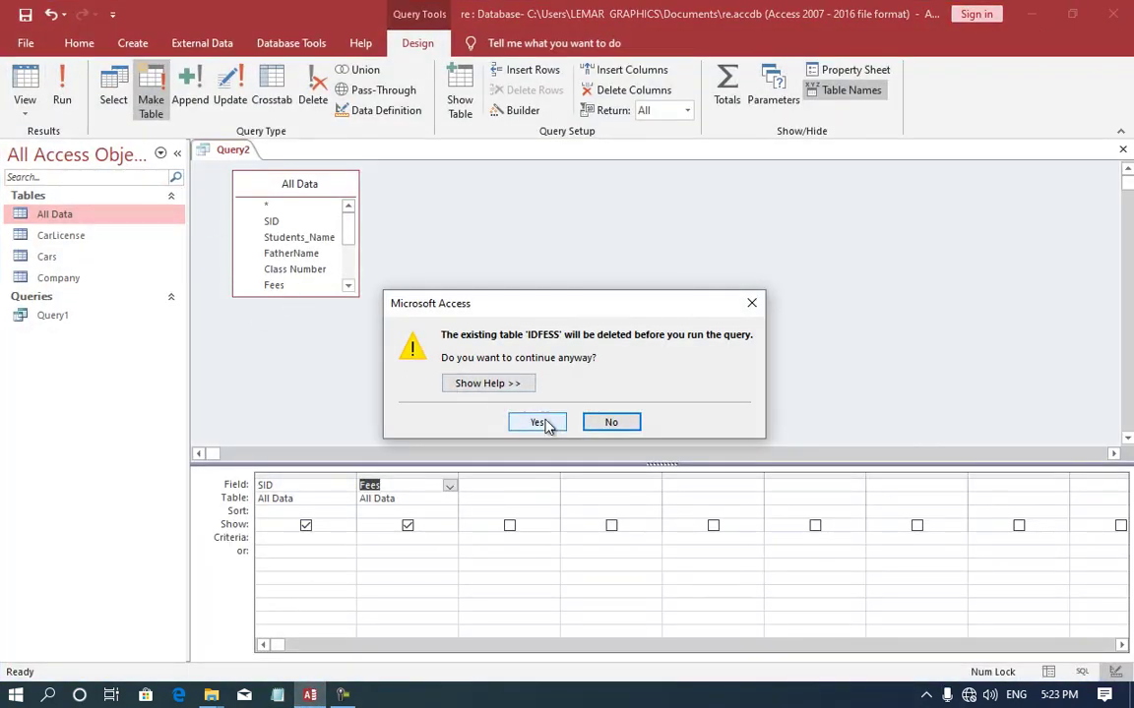
{"action": "left_click", "coordinate": [546, 425]}
{"action": "left_click", "coordinate": [546, 412]}
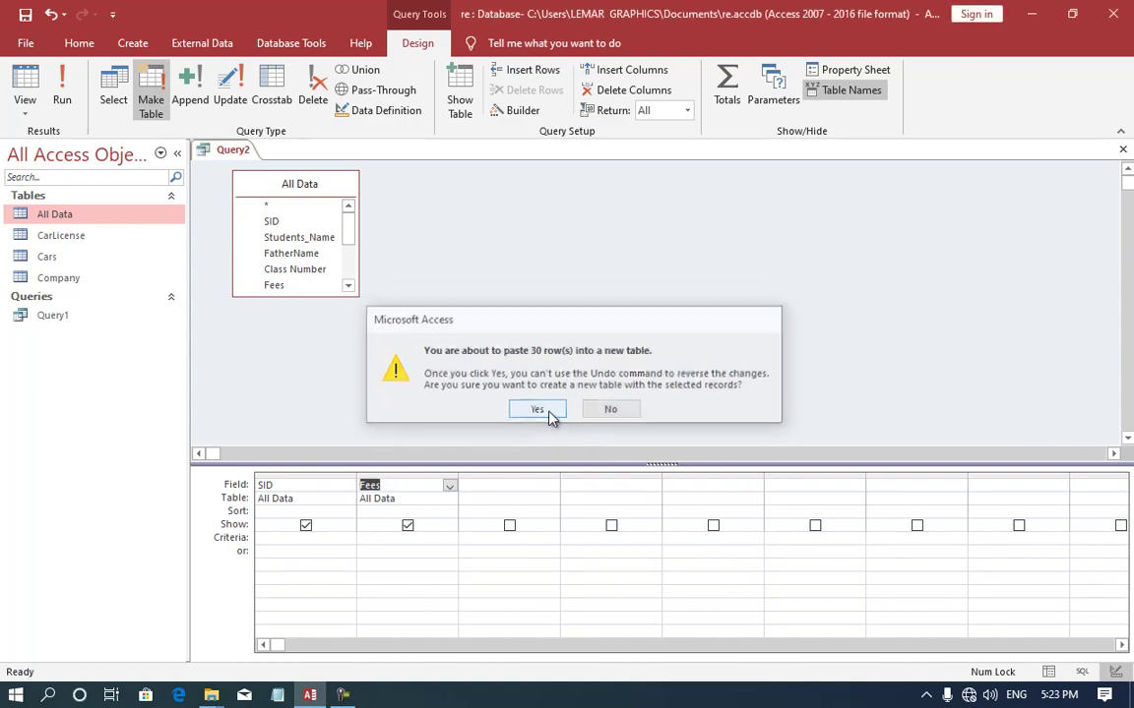
{"action": "key", "text": "ctrl+w"}
{"action": "key", "text": "n"}
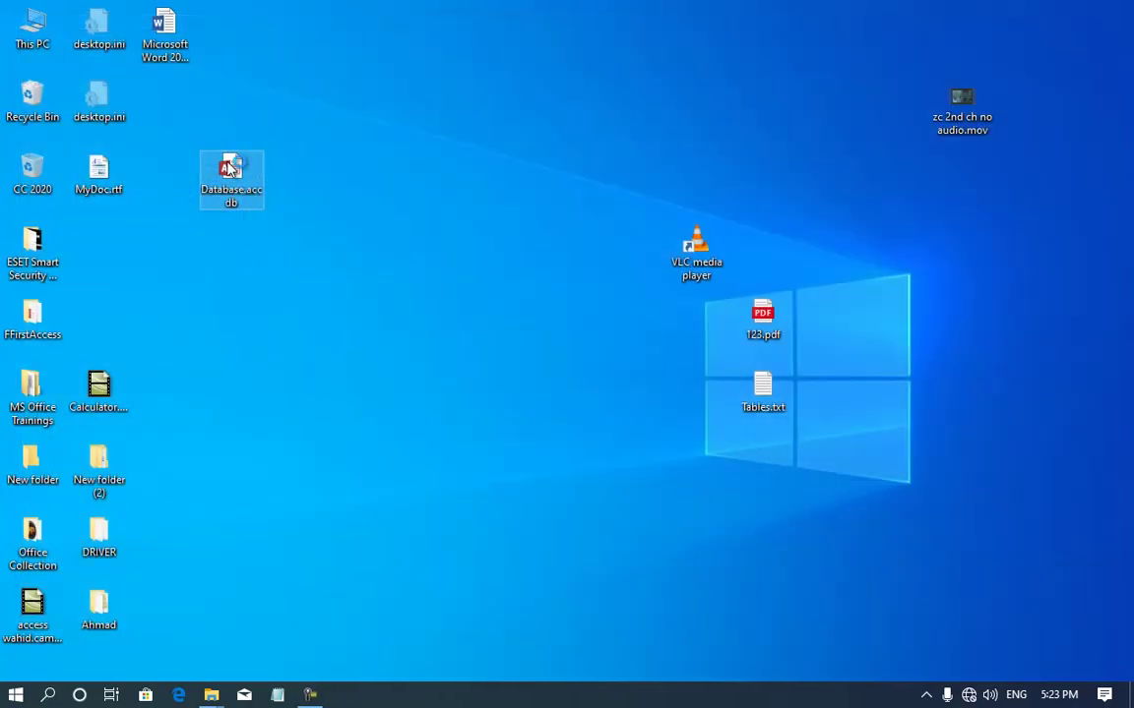
Step: Open Database.accdb and review IDFESS's 30 SID rows, each with $200.00 Fees, then close it
{"action": "double_click", "coordinate": [228, 169]}
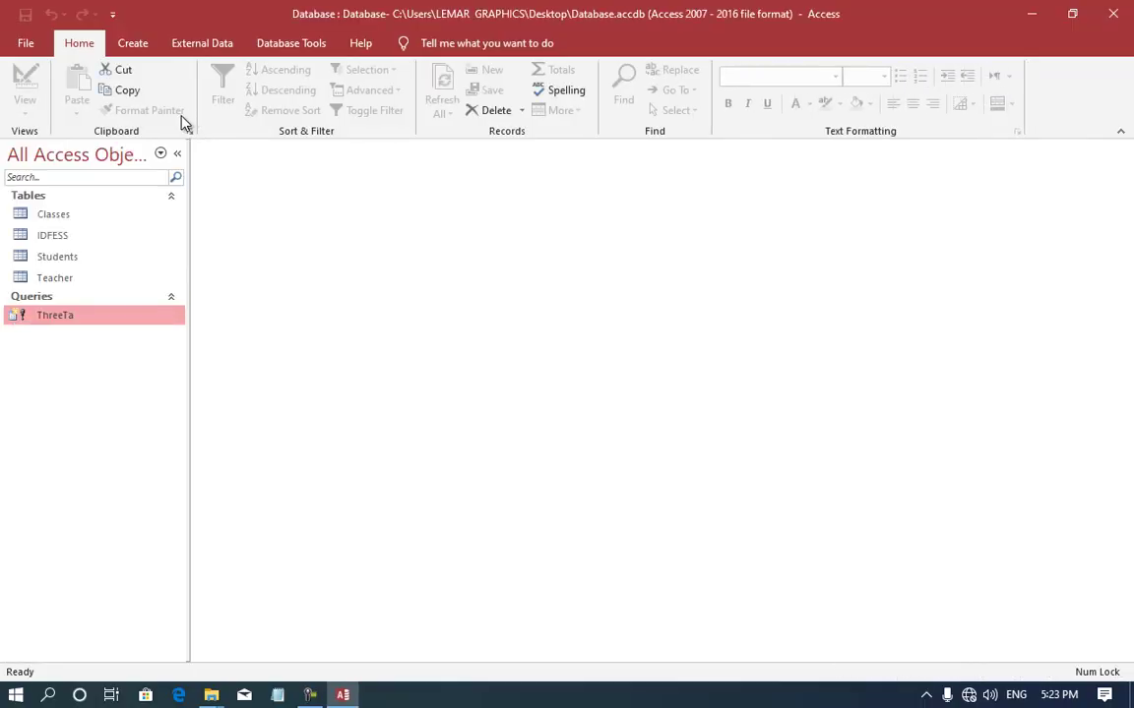
{"action": "left_click", "coordinate": [56, 242]}
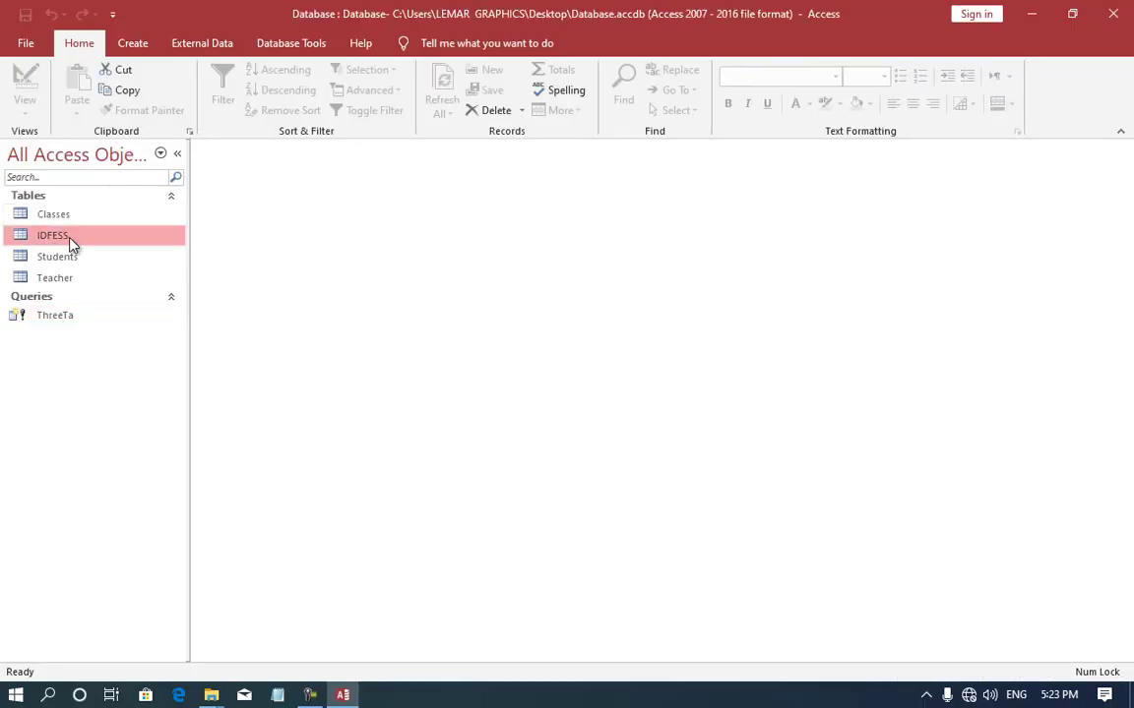
{"action": "double_click", "coordinate": [70, 243]}
{"action": "scroll", "coordinate": [298, 442], "scroll_direction": "down", "scroll_amount": 7}
{"action": "scroll", "coordinate": [300, 435], "scroll_direction": "up", "scroll_amount": 7}
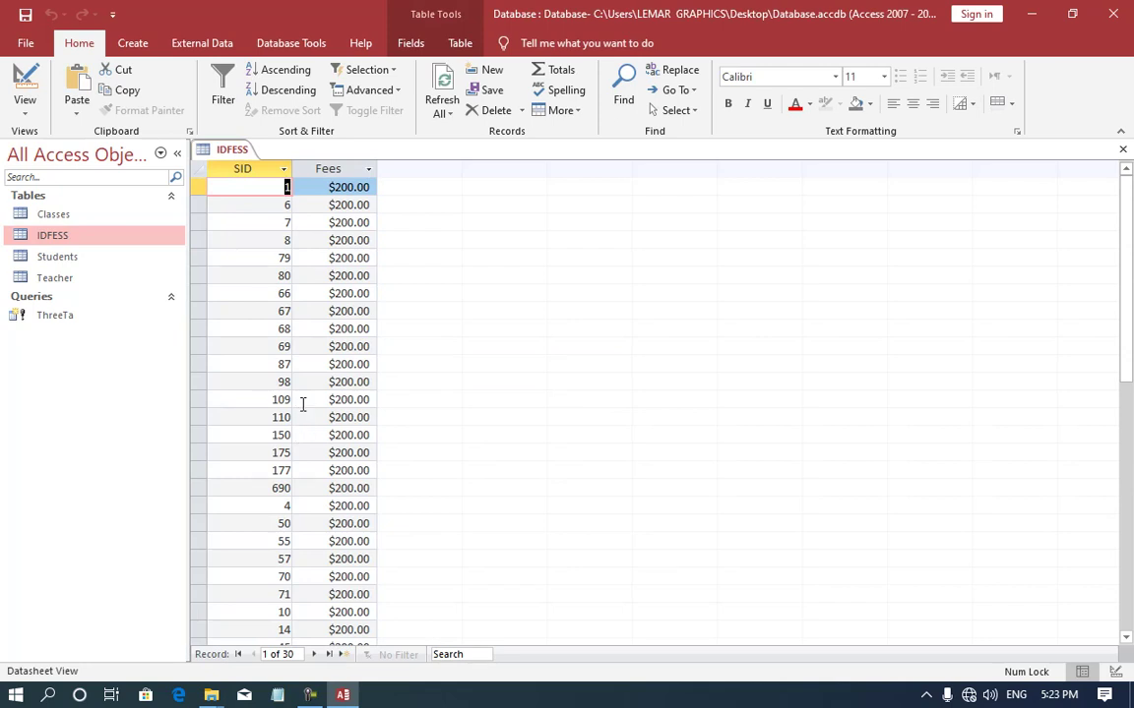
{"action": "key", "text": "ctrl+w"}
Step: Open ThreeTa in Design View as a select query, previewing then cancelling the Make Table settings
{"action": "right_click", "coordinate": [98, 315]}
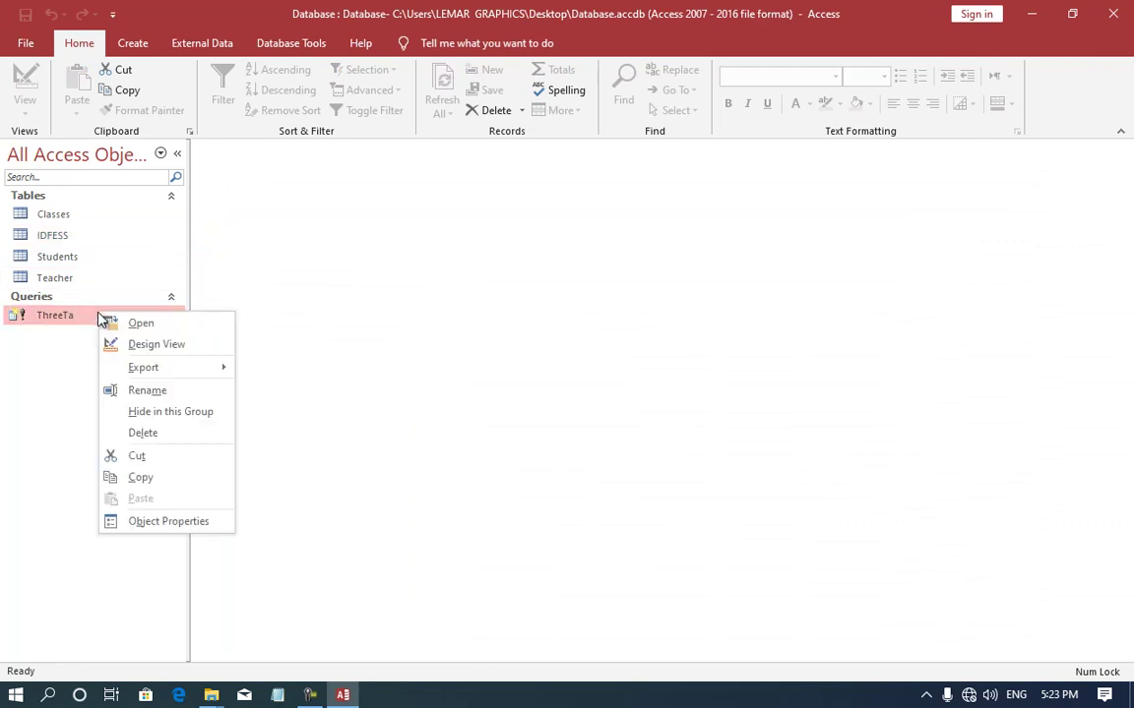
{"action": "left_click", "coordinate": [158, 345]}
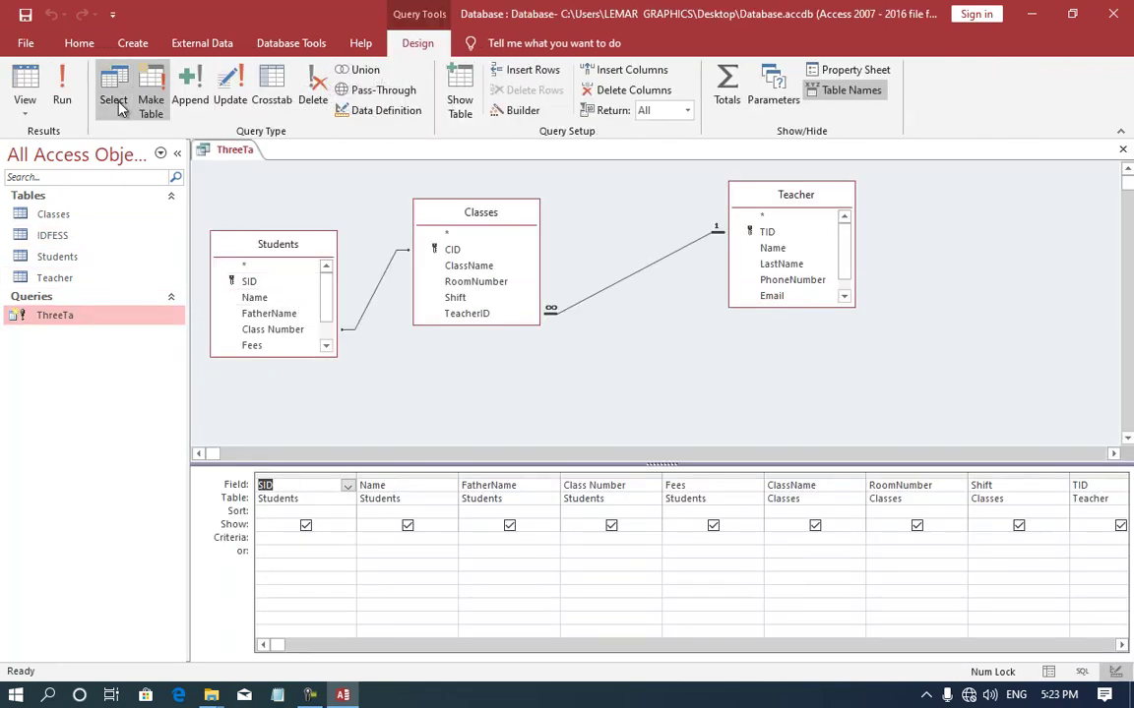
{"action": "left_click", "coordinate": [118, 108]}
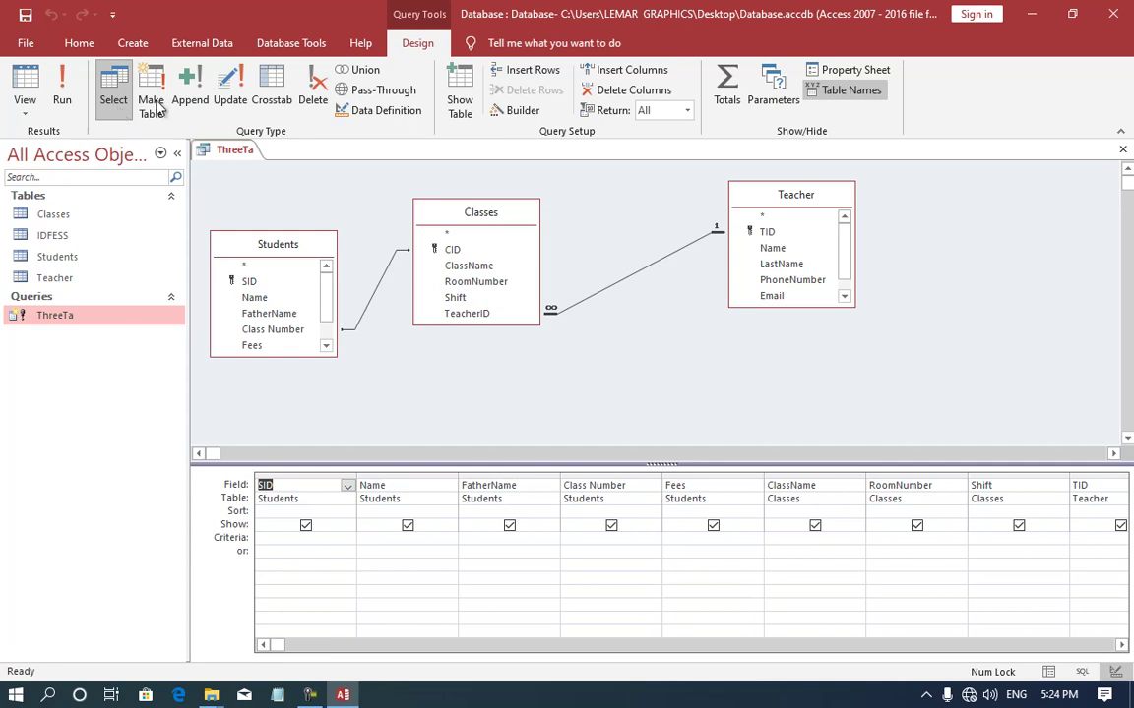
{"action": "left_click", "coordinate": [149, 108]}
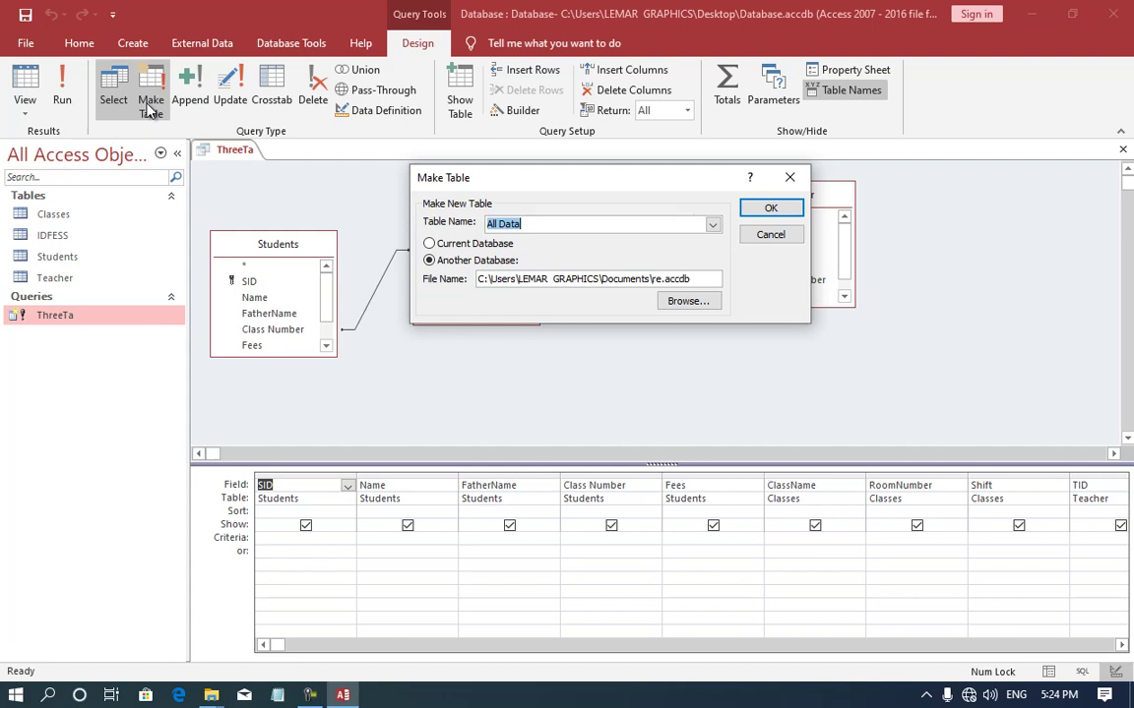
{"action": "left_click", "coordinate": [771, 234]}
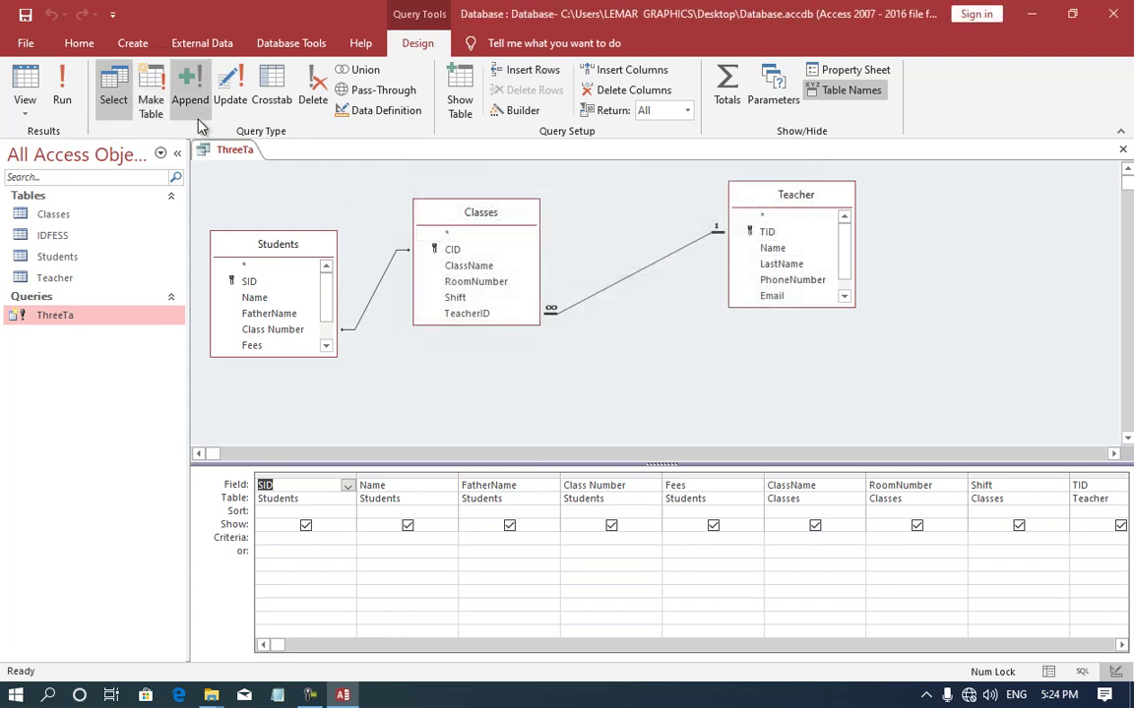